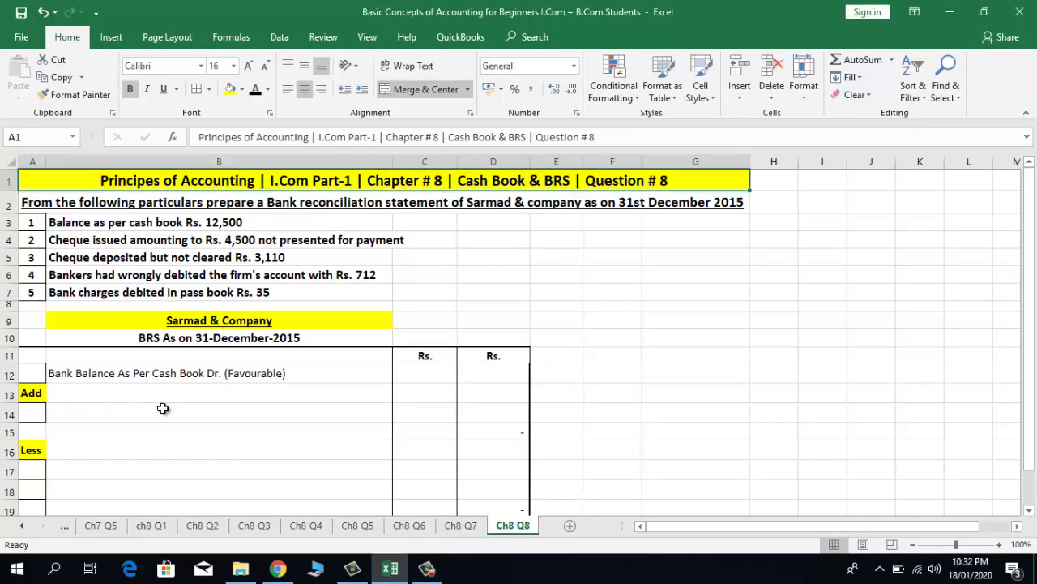
left_click(130, 410)
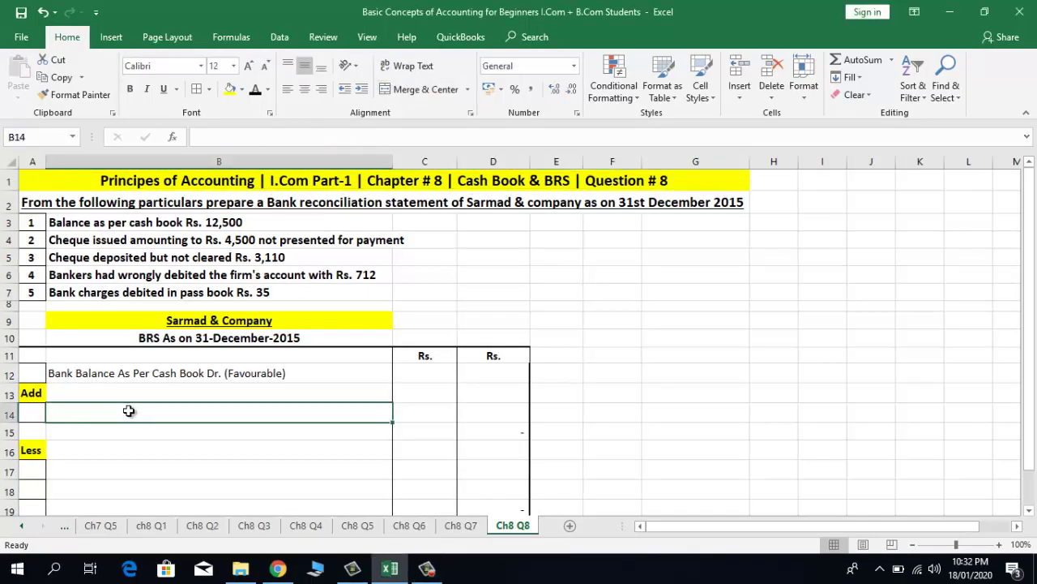
left_click(118, 432)
left_click(180, 471)
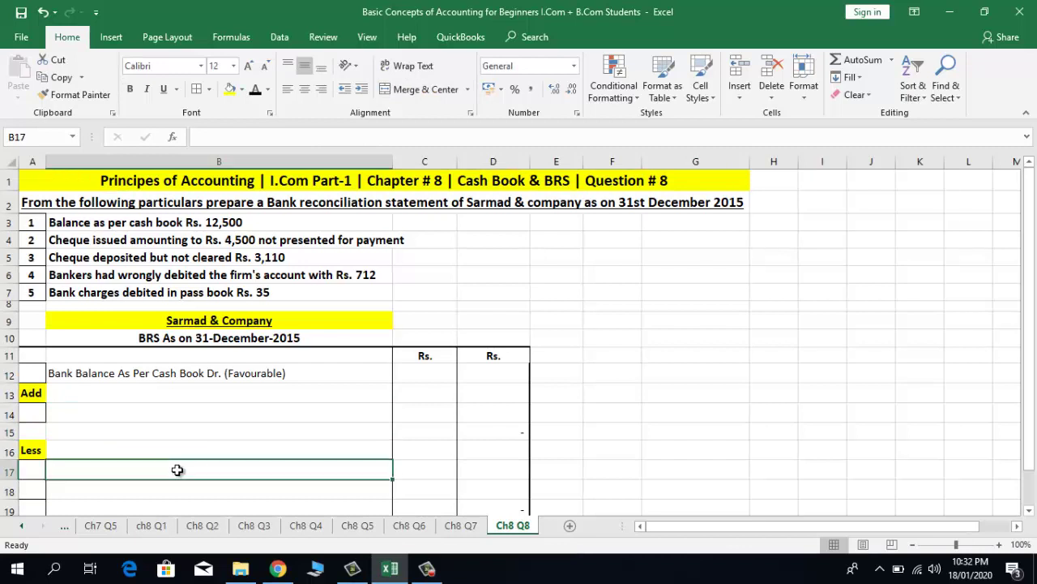
left_click(183, 420)
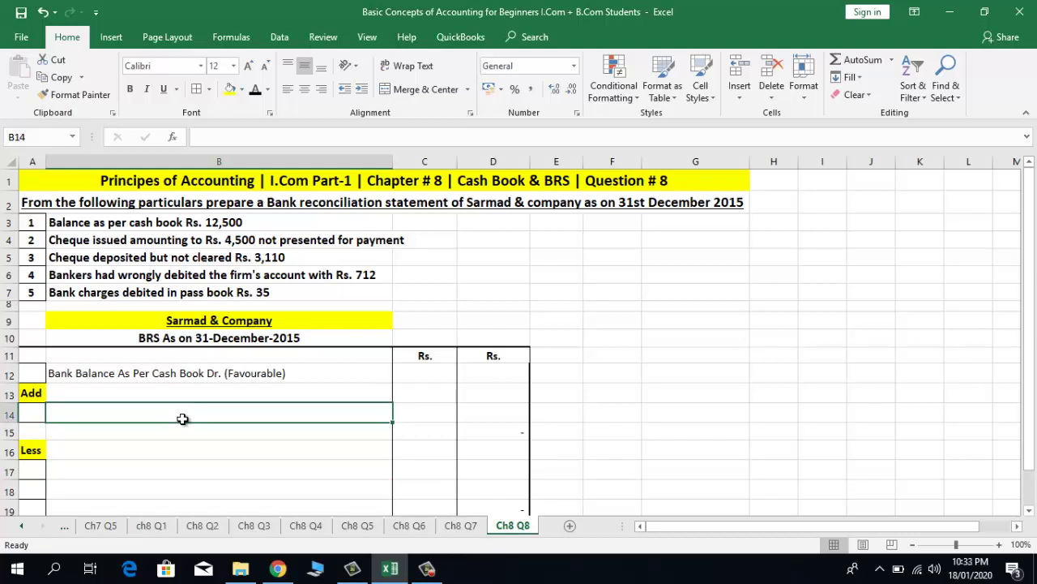
left_click(142, 430)
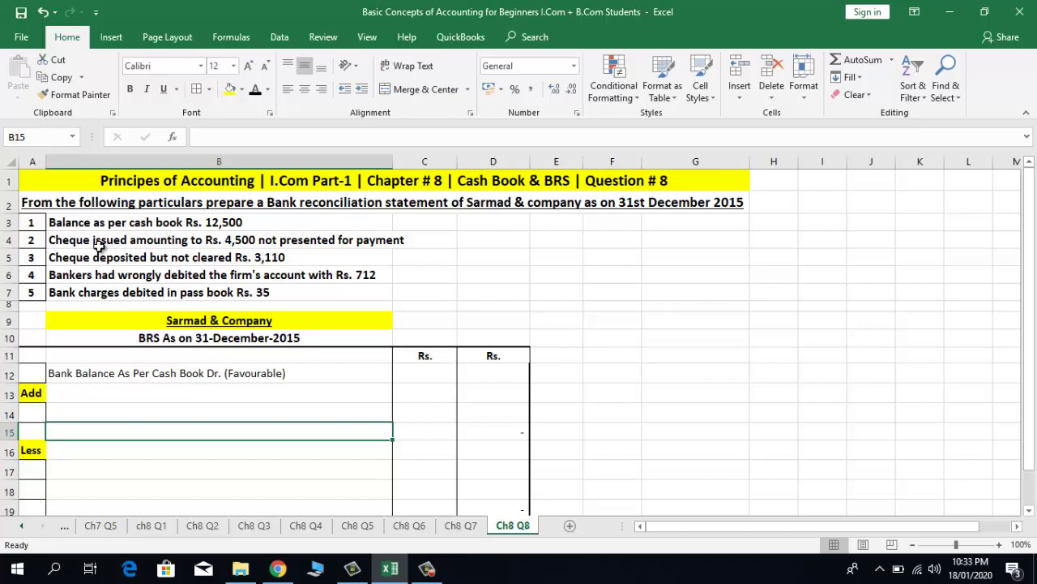
left_click(26, 224)
left_click(34, 241)
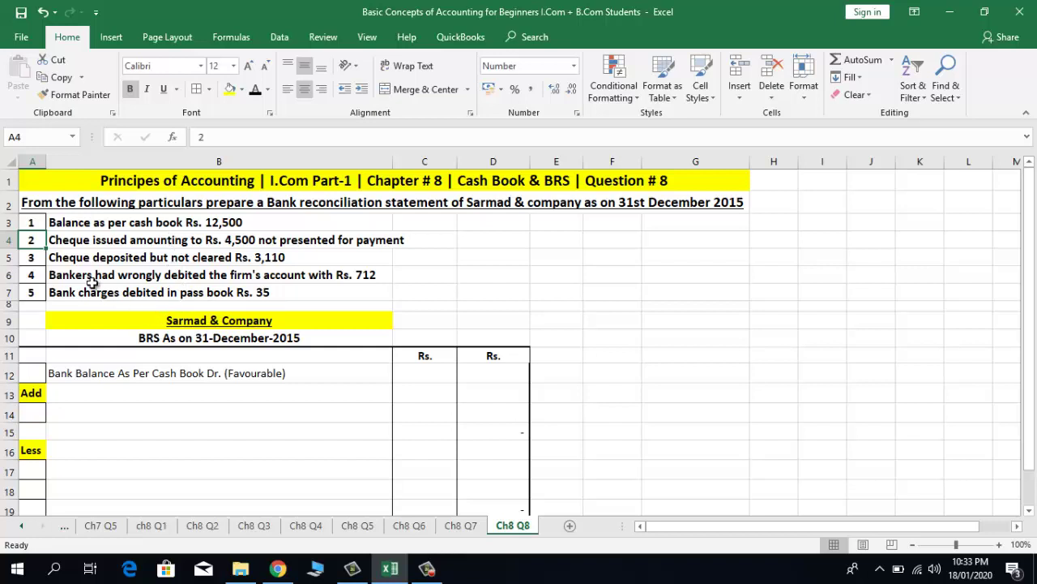
Number the bank balance row of the statement as 1 in cell A12.
left_click(64, 373)
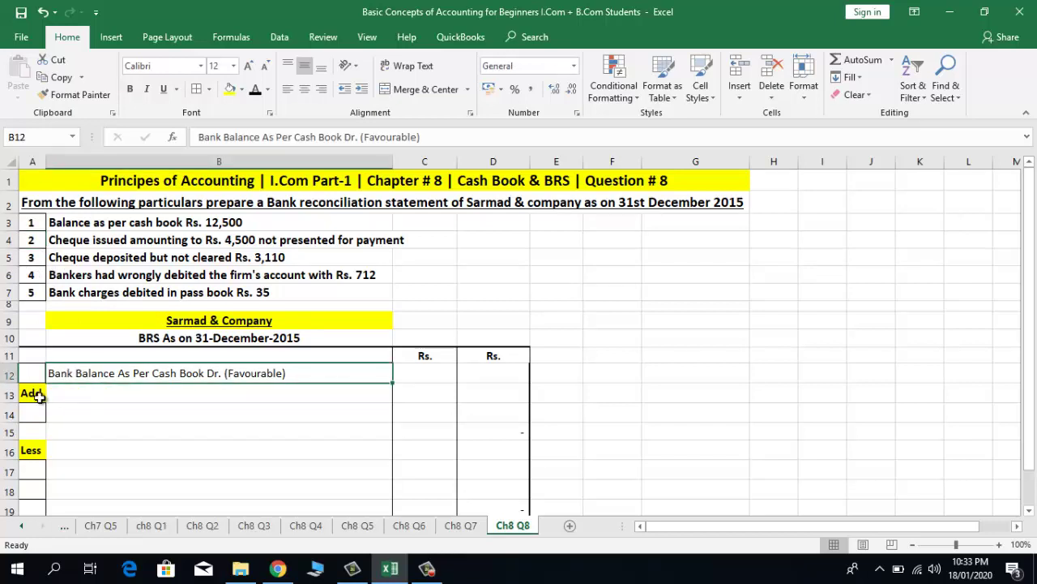
left_click(30, 373)
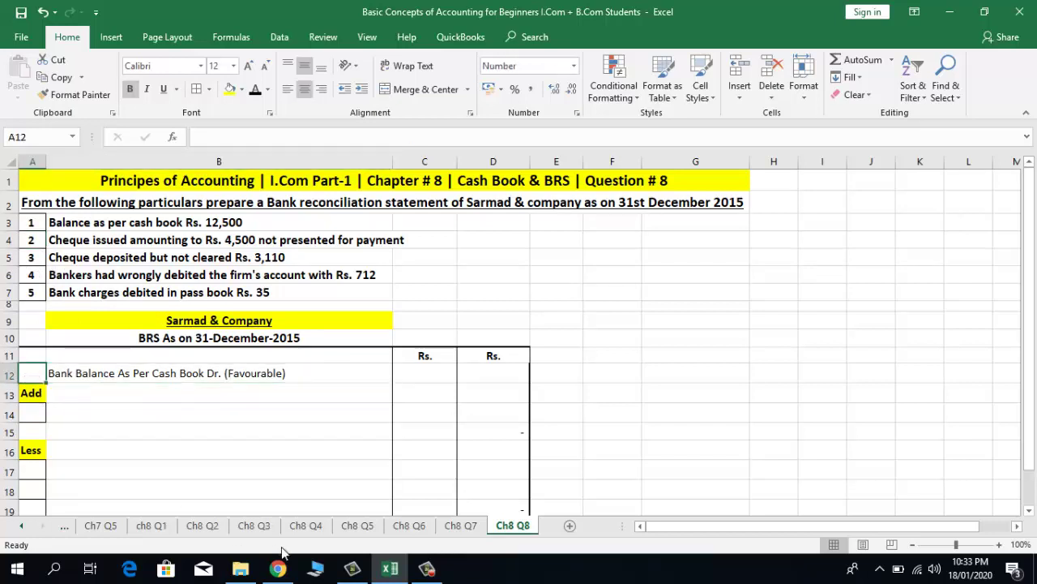
type("1")
key("Return")
key("Right")
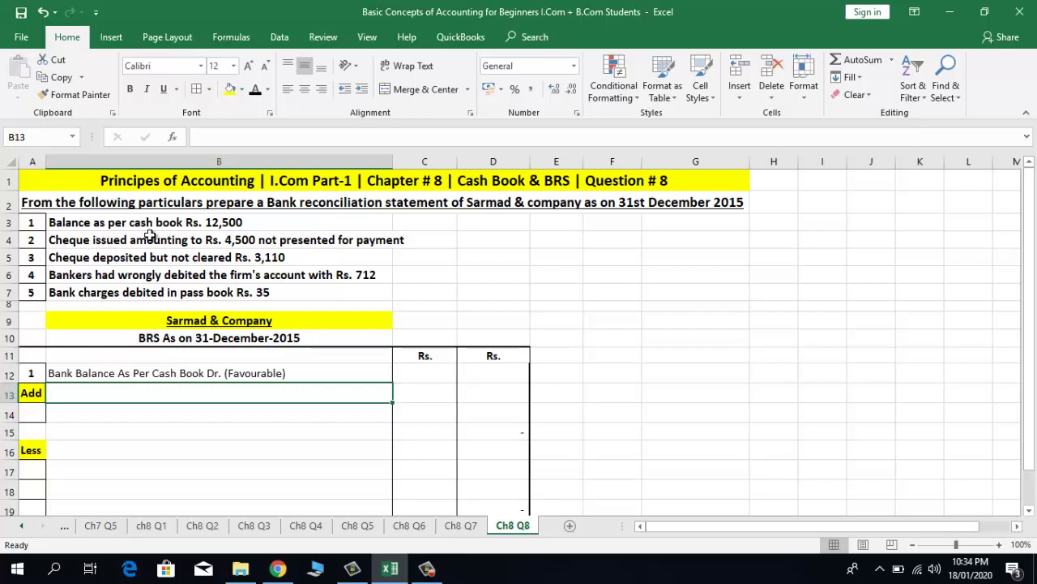
Enter 12500 in cell D12 as the bank balance as per cash book.
left_click(77, 372)
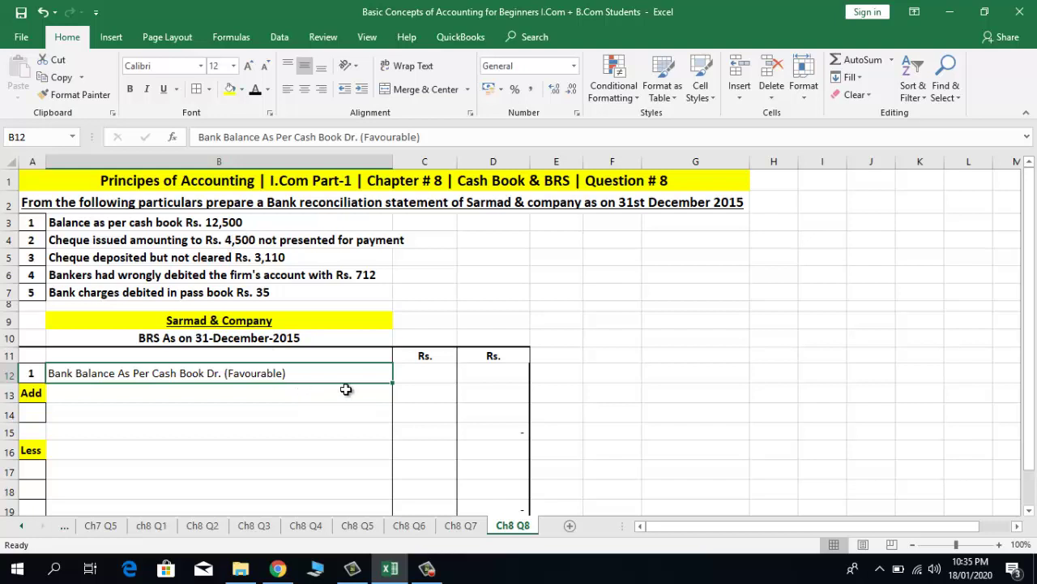
left_click(413, 375)
left_click(466, 375)
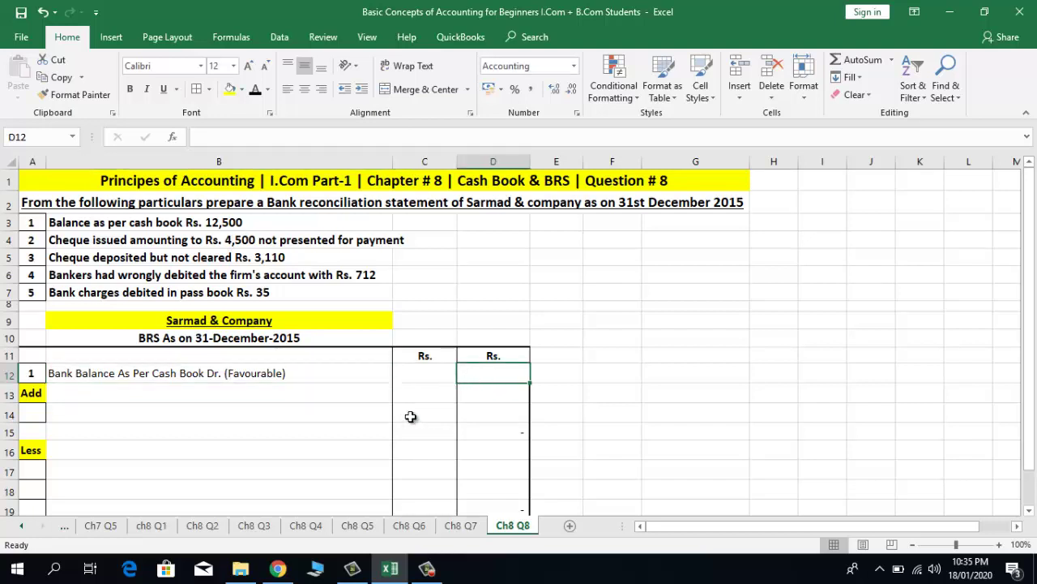
type("12500")
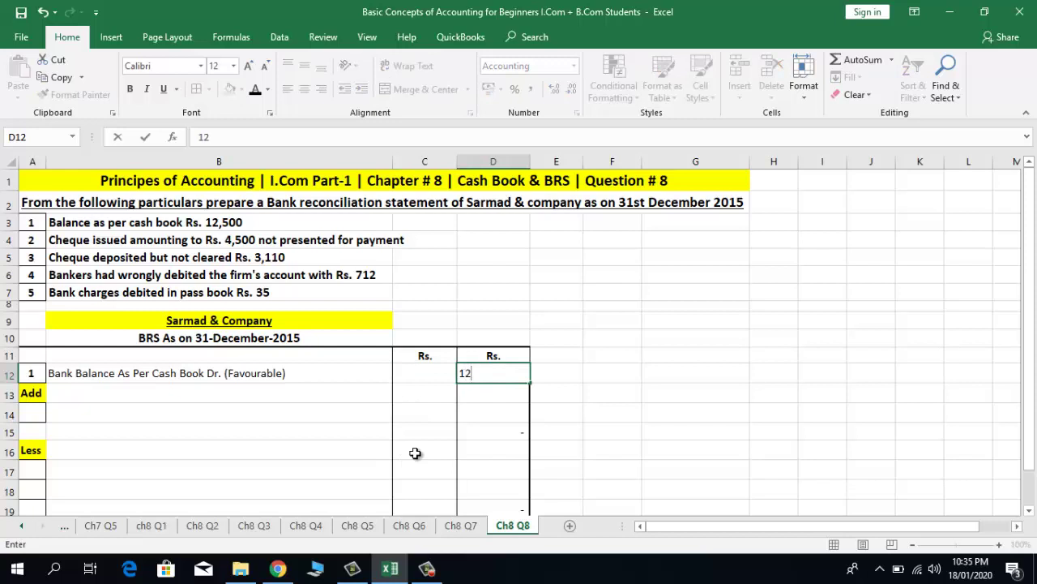
key("Return")
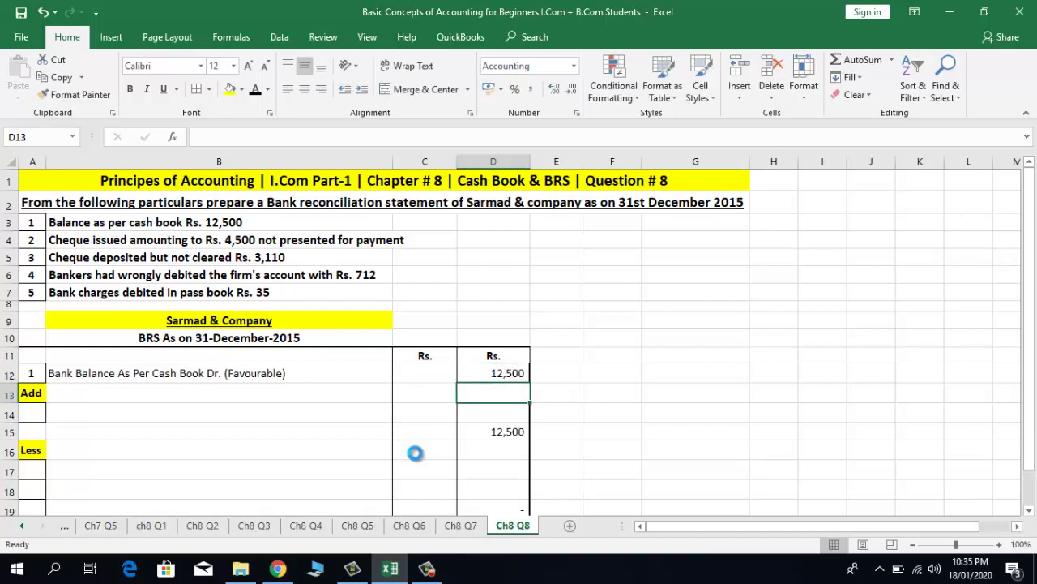
left_click(302, 401)
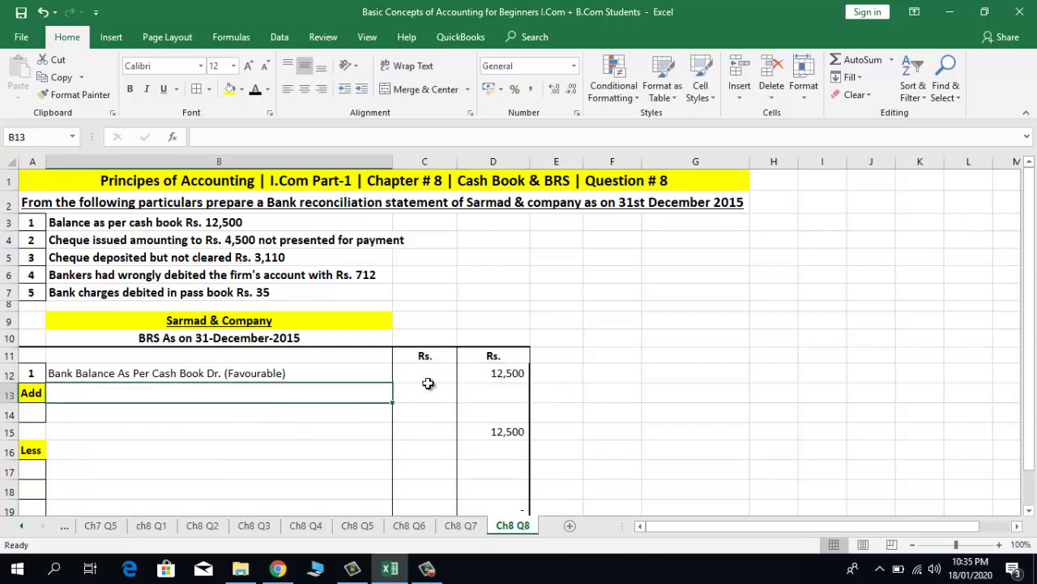
left_click(39, 241)
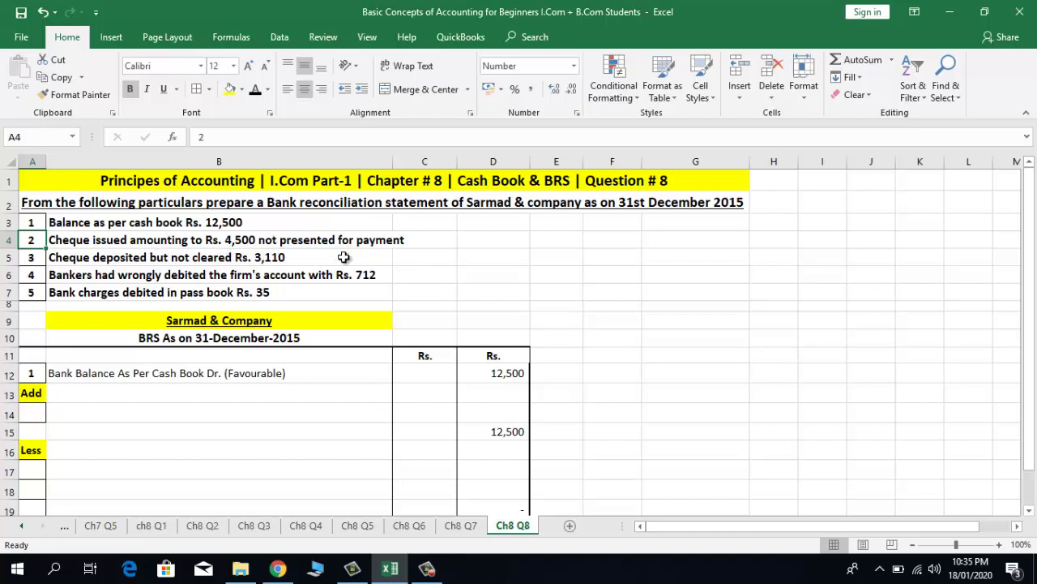
left_click(110, 392)
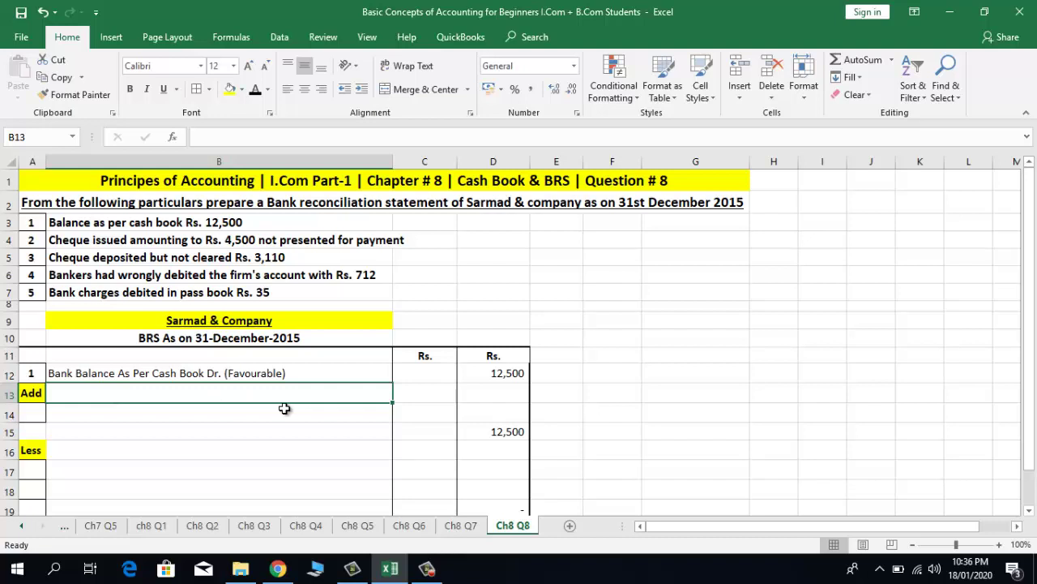
left_click(203, 409)
key("Up")
left_click(203, 408)
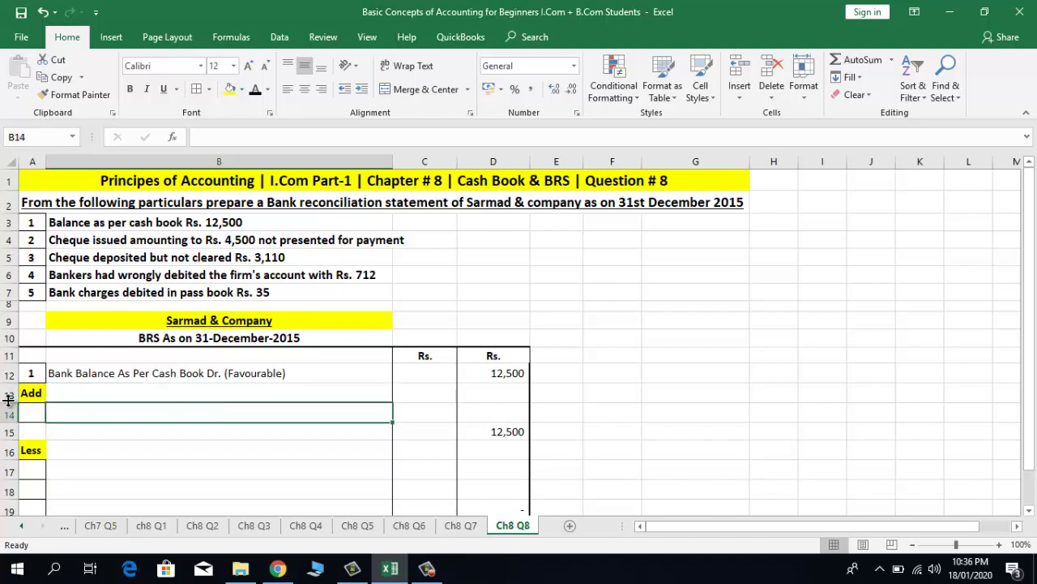
Number the first entry under the Add heading as 2 in cell A14.
left_click(31, 413)
type("2")
key("Return")
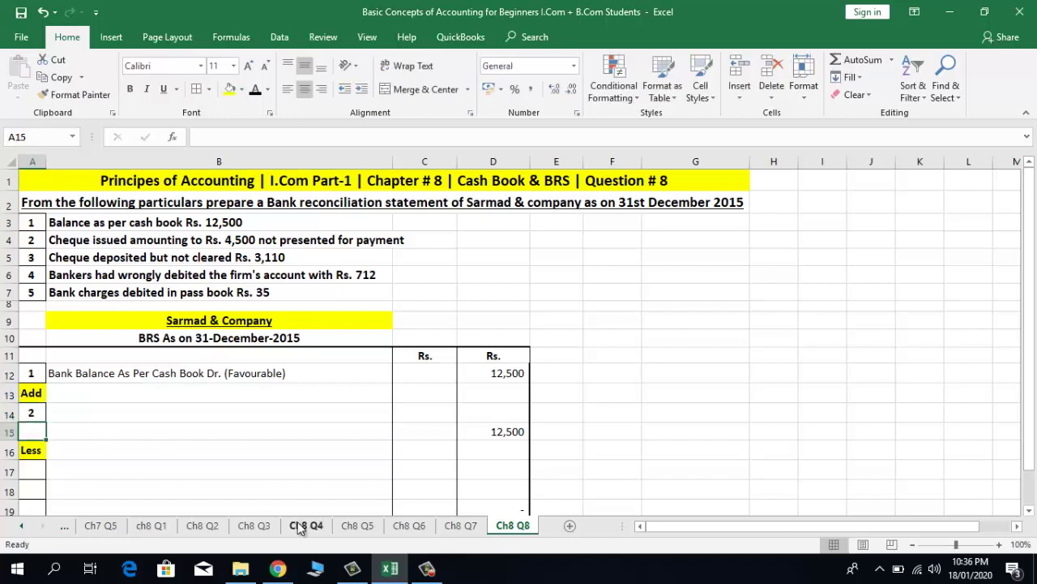
key("Up")
key("Right")
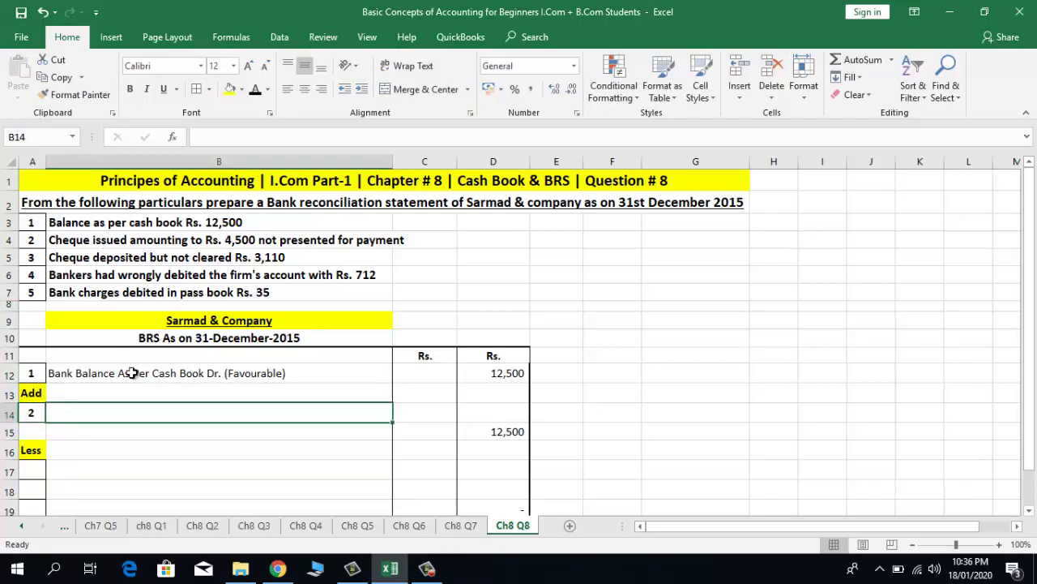
Enter "Cheque Issued but not Presented" in cell B14 and its amount, 4500, in C14.
type("Cheque ")
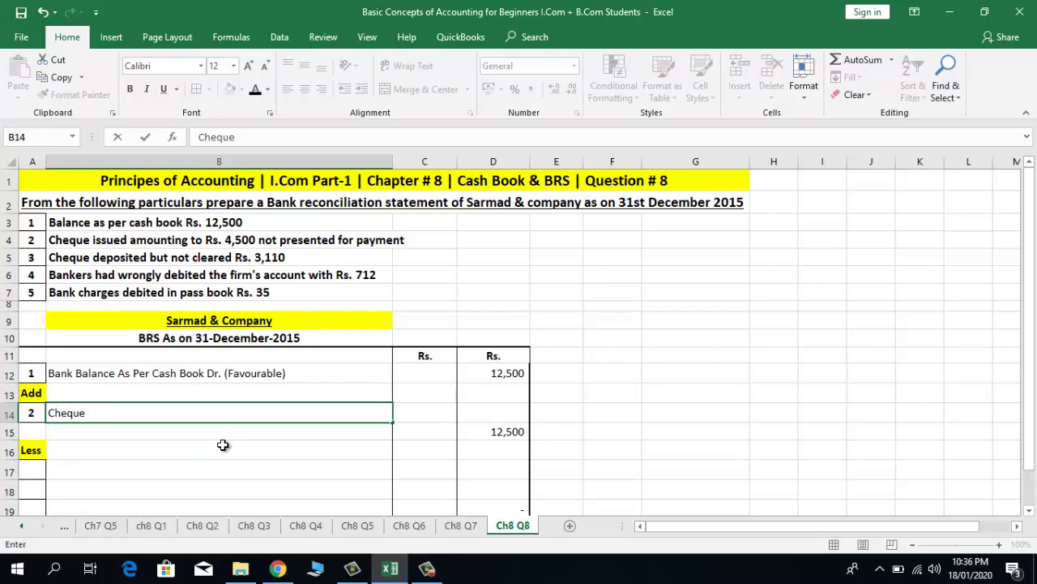
type("Issued but")
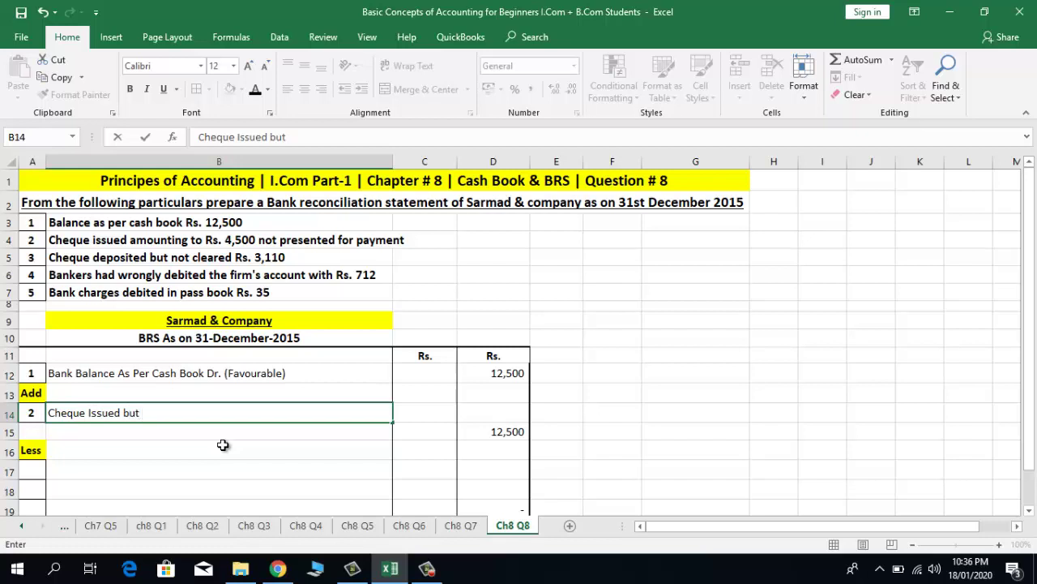
type(" not")
key("BackSpace")
type("t Presented")
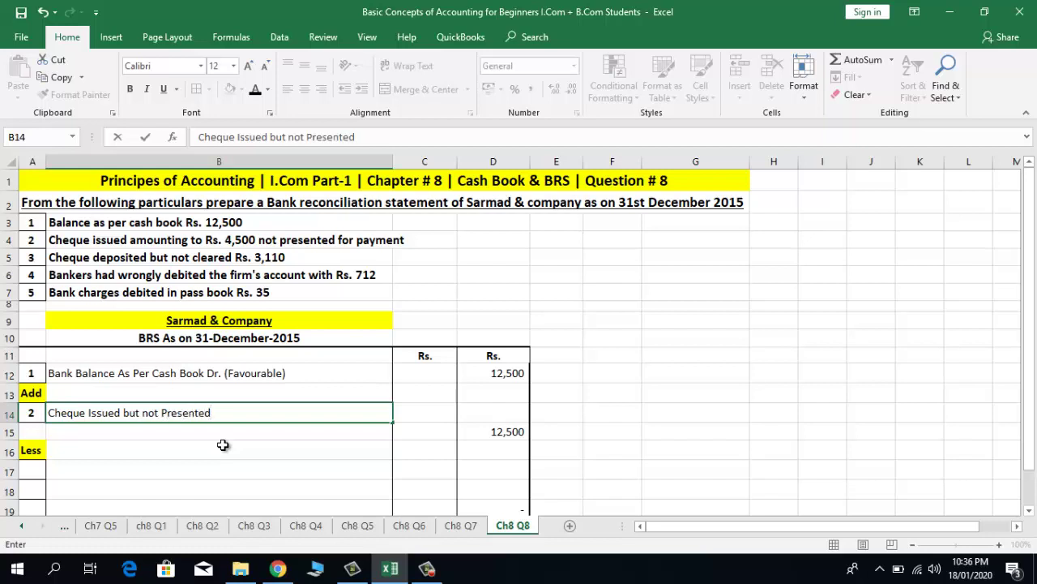
key("BackSpace")
type("d")
key("Tab")
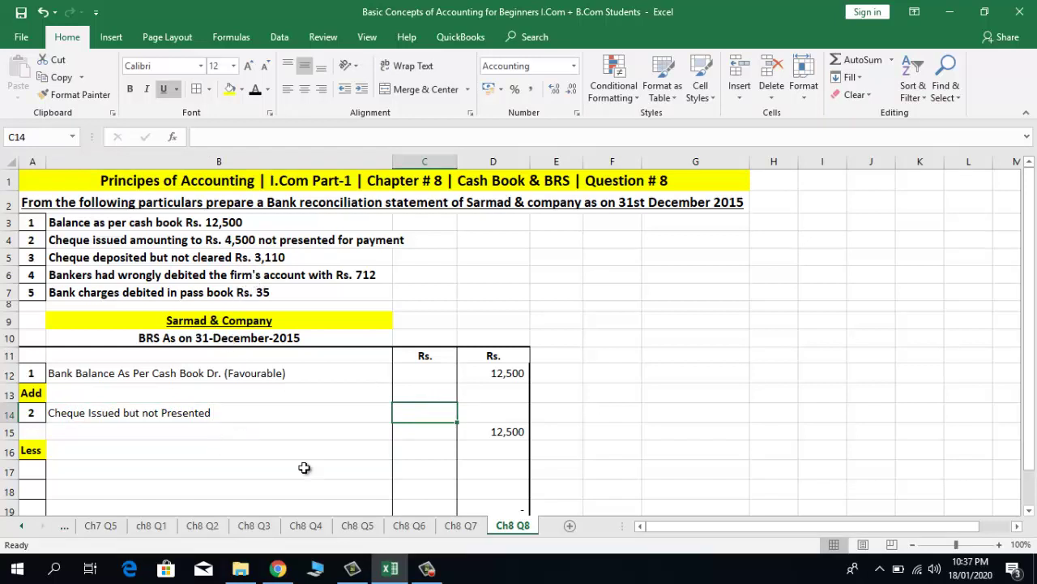
type("4500")
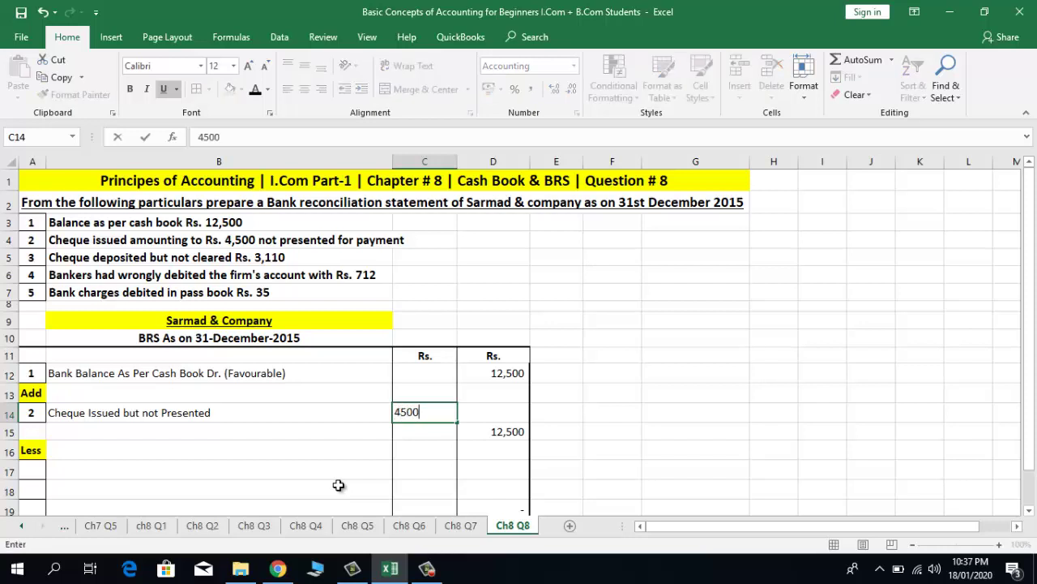
key("Return")
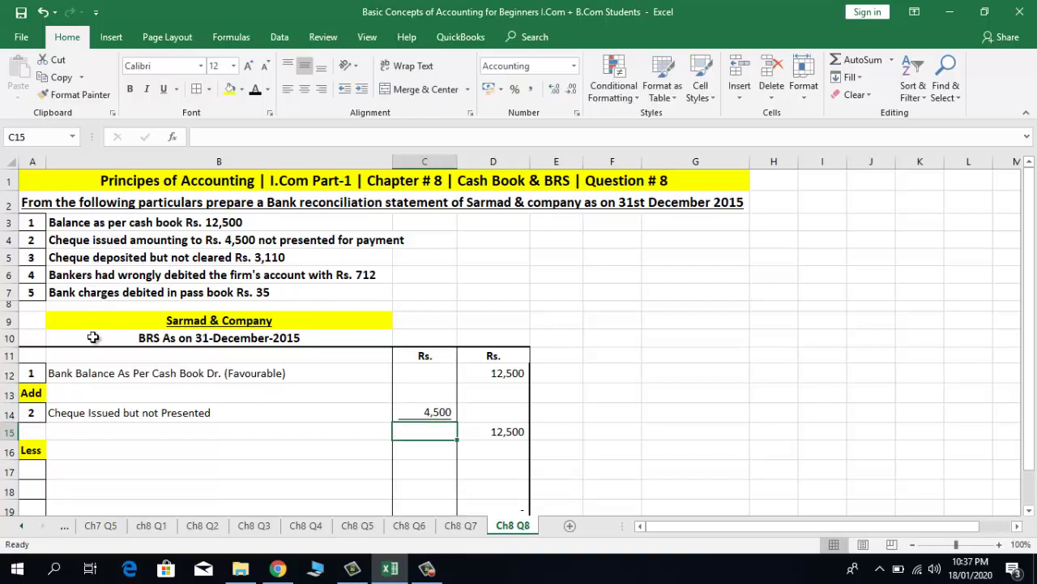
left_click(146, 244)
left_click(42, 259)
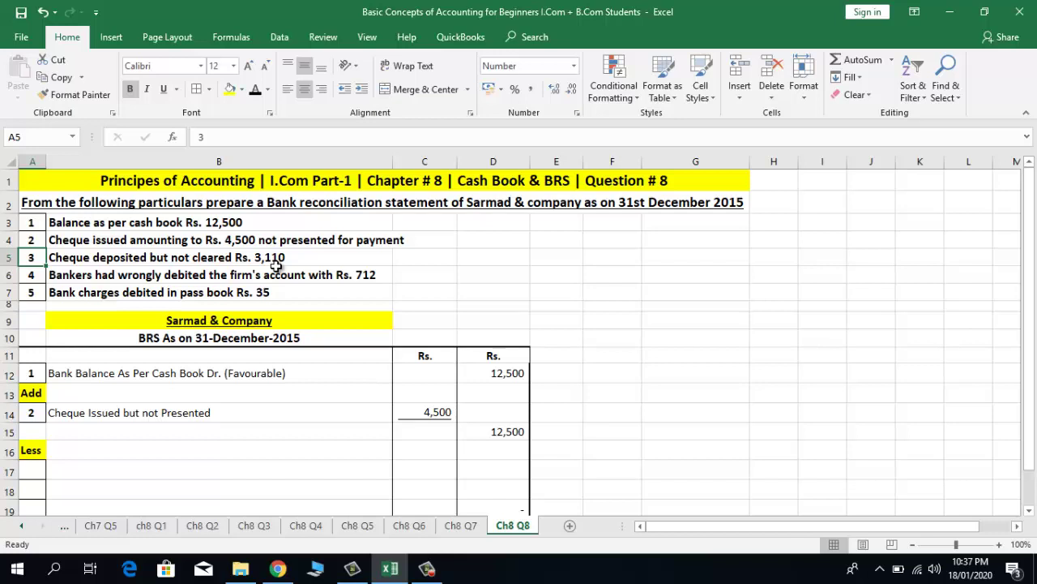
left_click(299, 259)
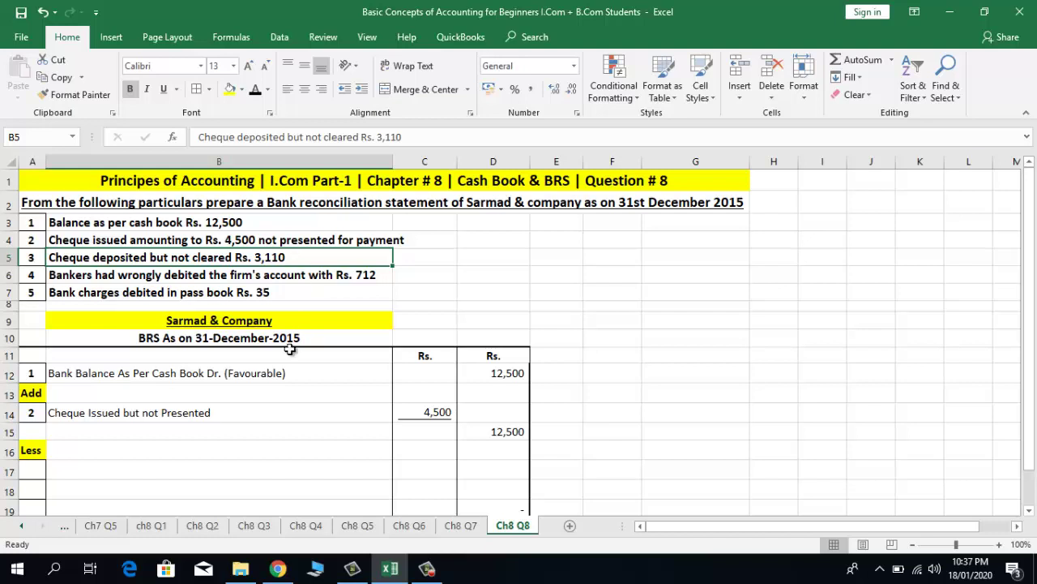
left_click(128, 411)
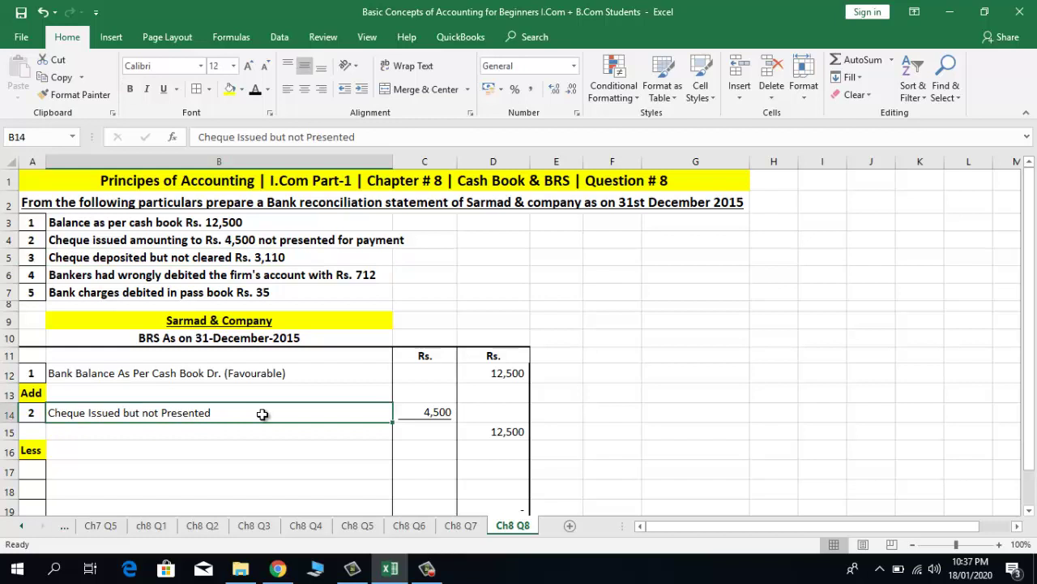
left_click(415, 410)
Carry the unpresented cheque amount into cell D14 with the formula =C14 and underline it.
left_click(504, 419)
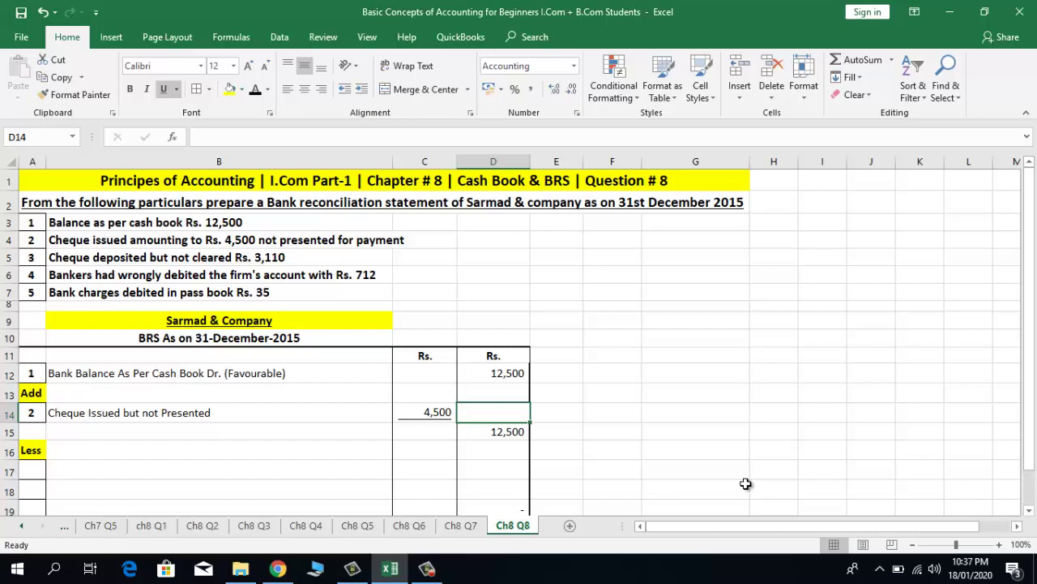
key("ctrl+u")
key("Down")
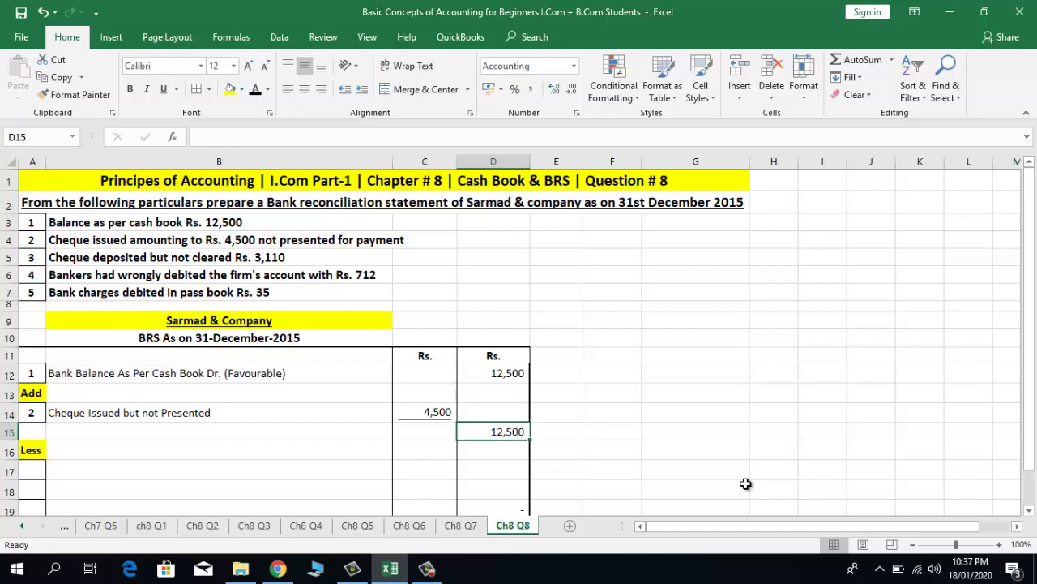
key("Up")
type("=")
key("Left")
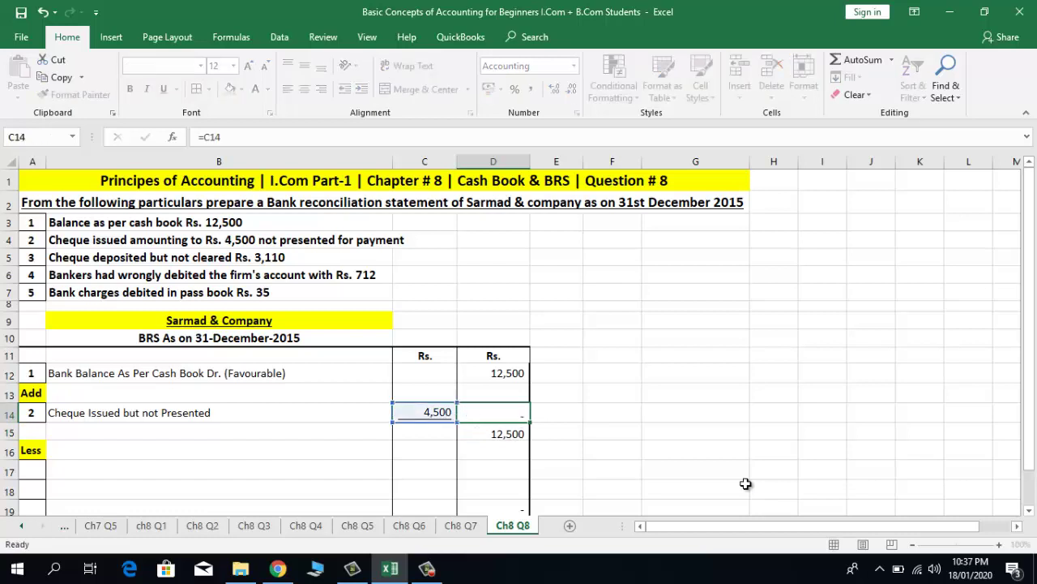
key("Return")
key("Up")
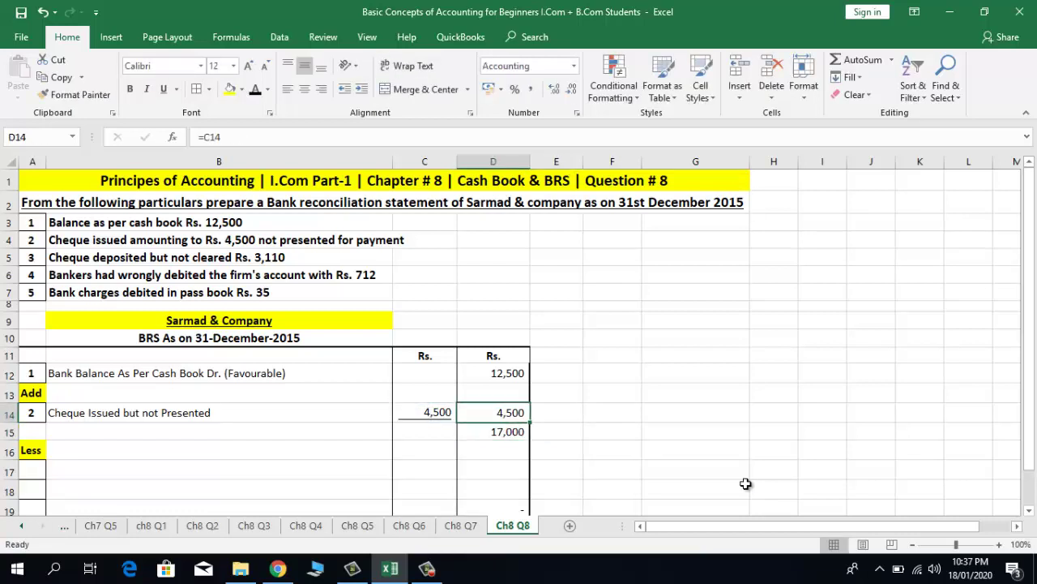
key("ctrl+u")
key("Down")
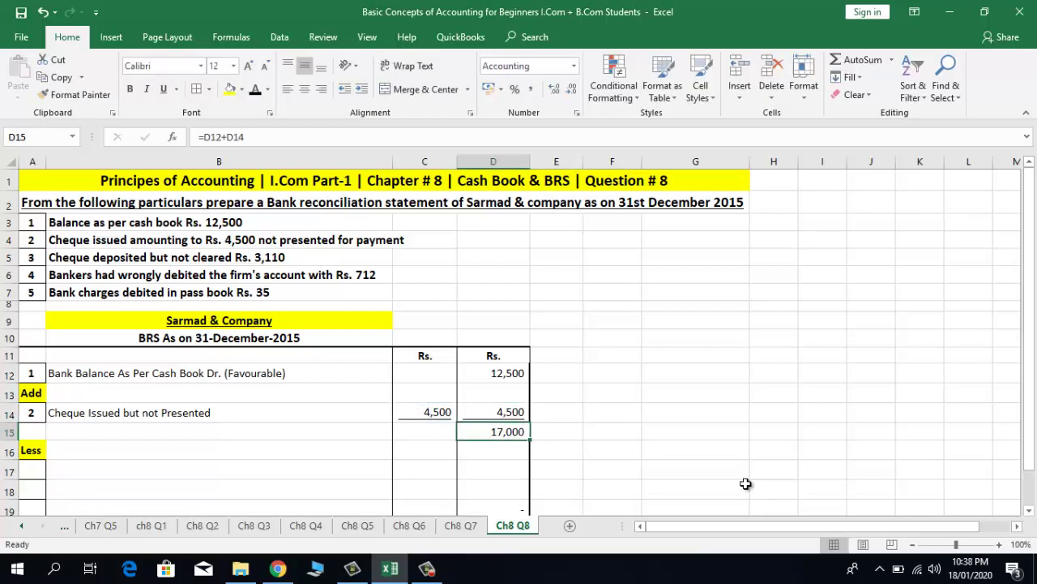
key("Up")
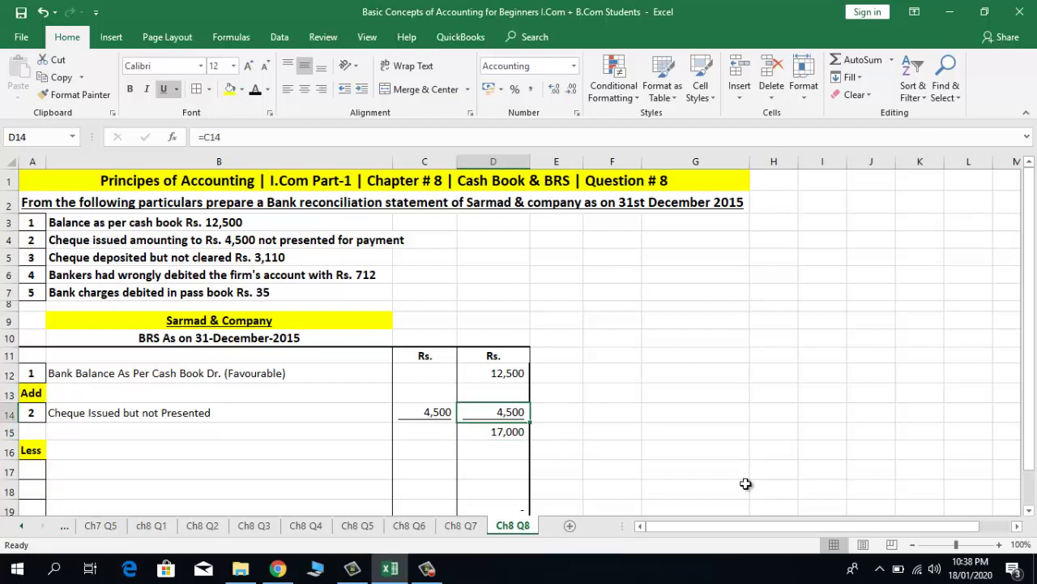
Inspect which cells the subtotal formula in D15 refers to, leaving the formula as it is.
key("Down")
double_click(490, 437)
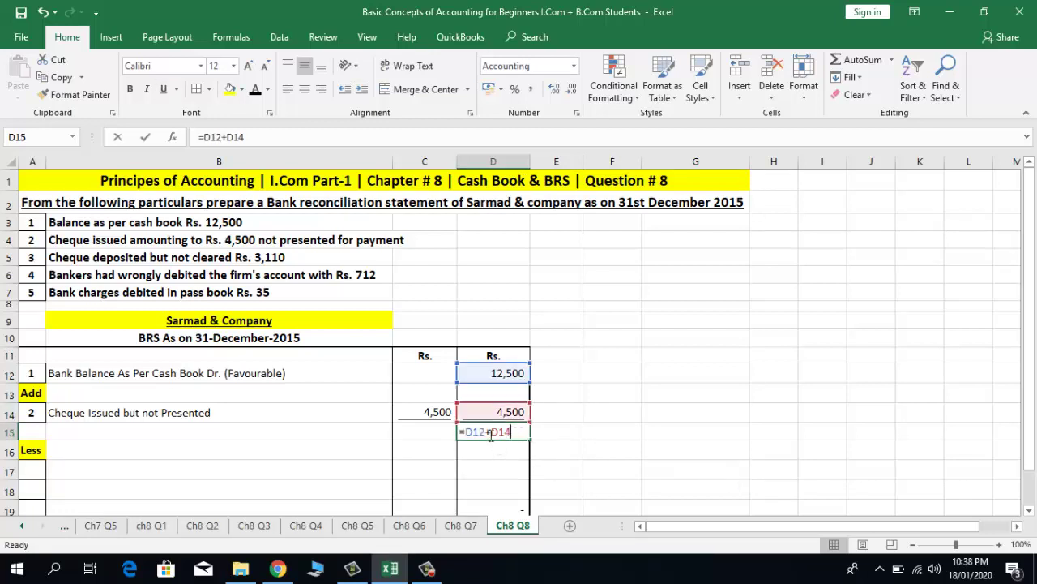
key("Escape")
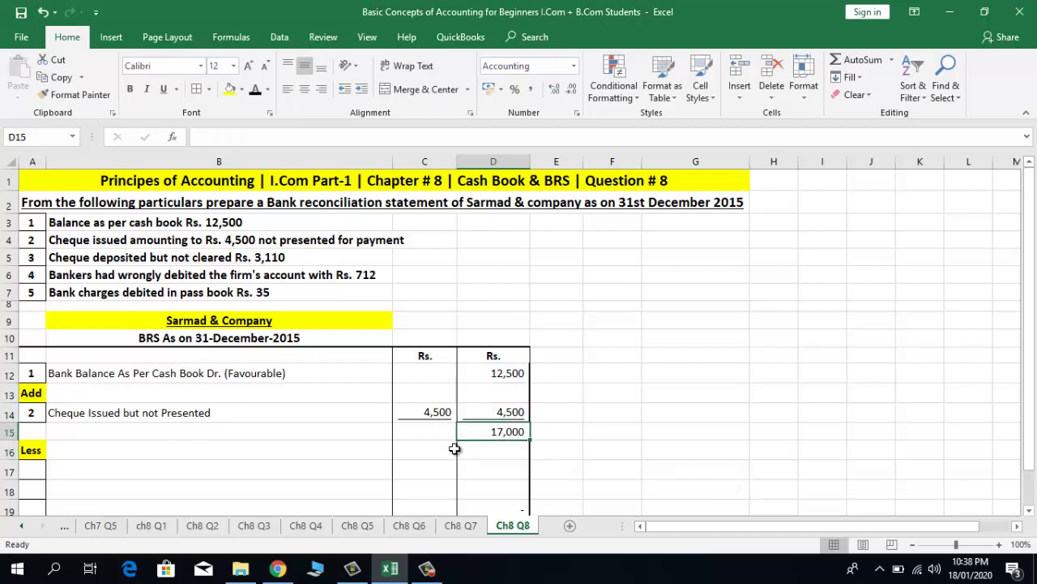
type("=")
key("Up")
key("Up")
key("Up")
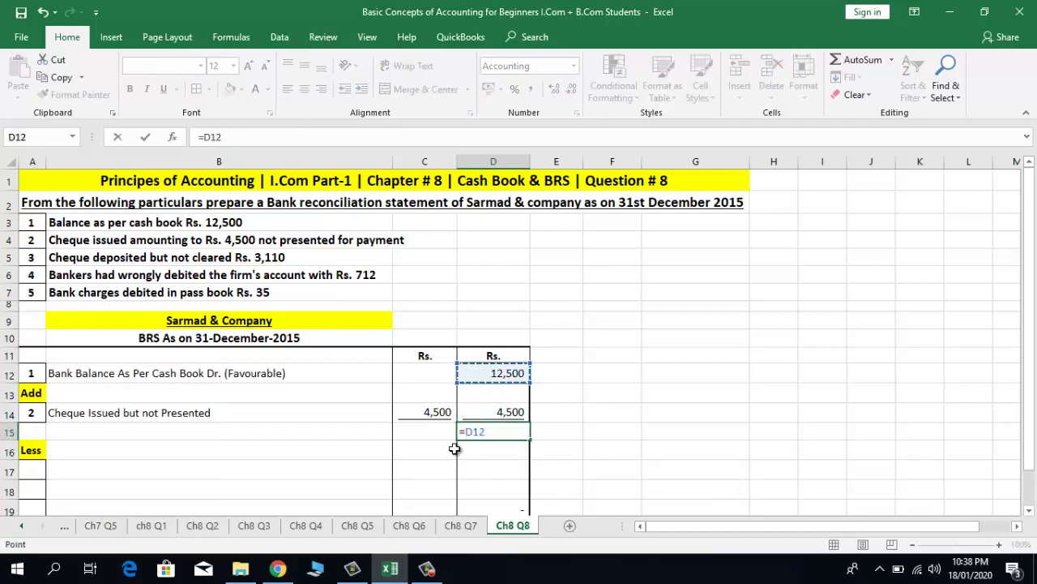
key("F9")
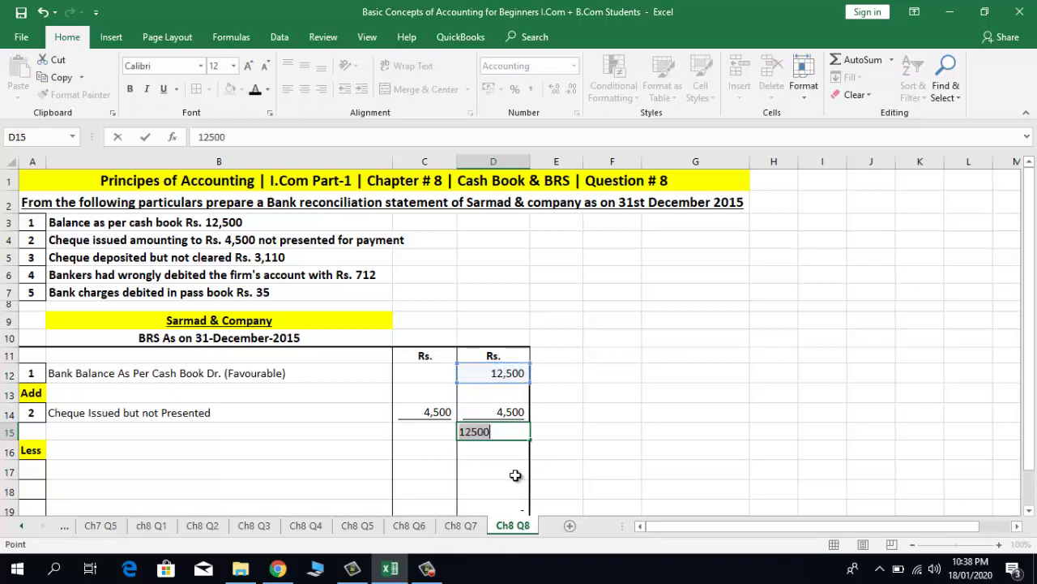
key("Escape")
Total the cash book balance and the unpresented cheque in cell D15 with the formula =D12+D14.
type("=")
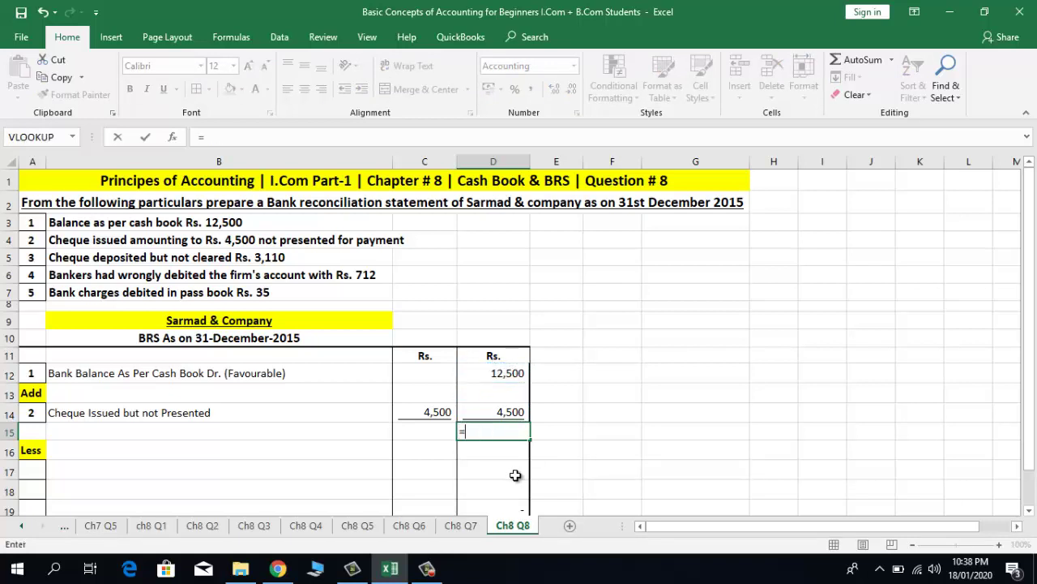
key("Up")
key("Up")
key("Up")
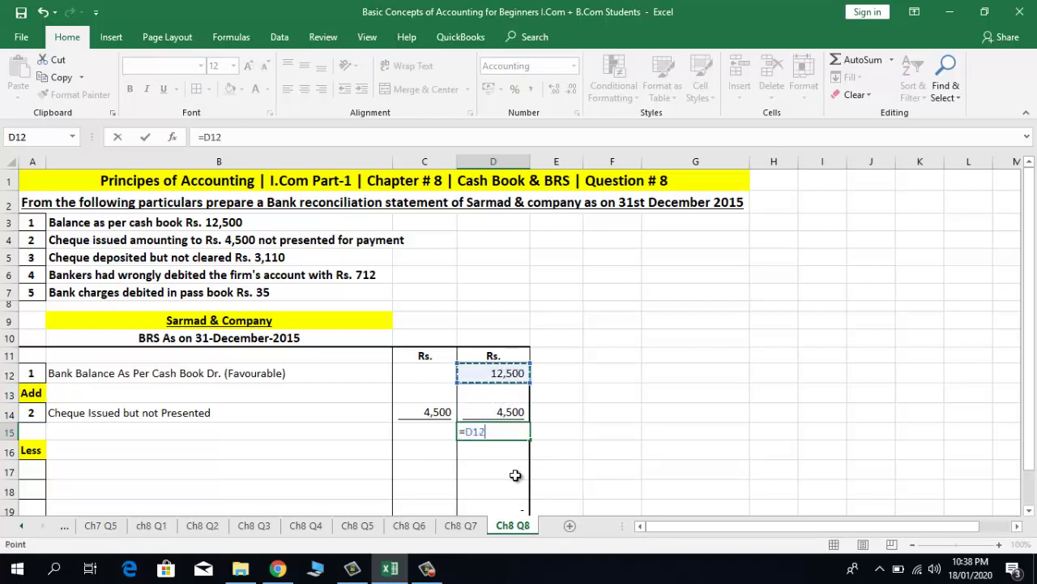
type("+")
key("Up")
key("Up")
key("Down")
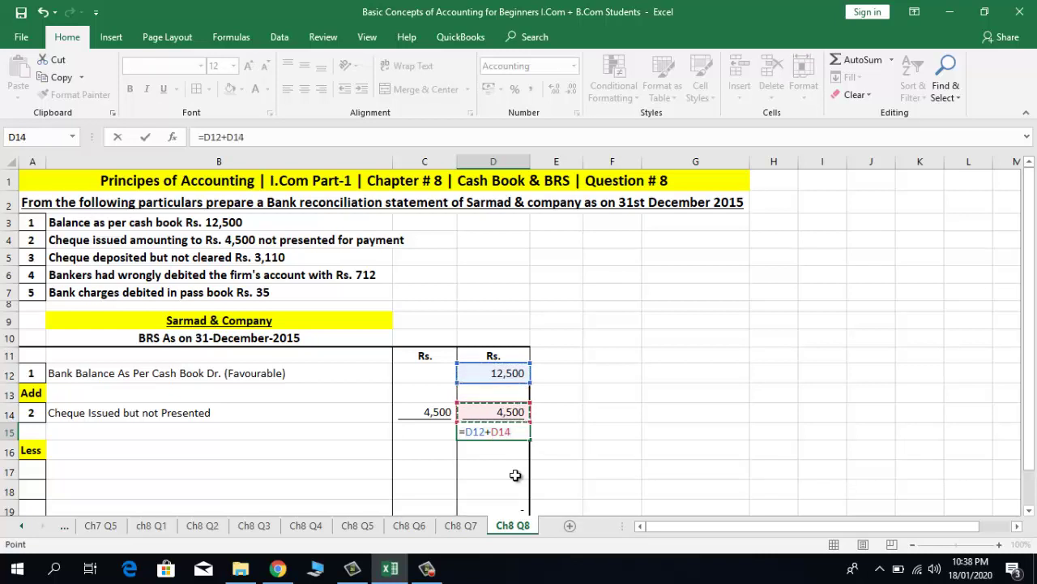
key("Return")
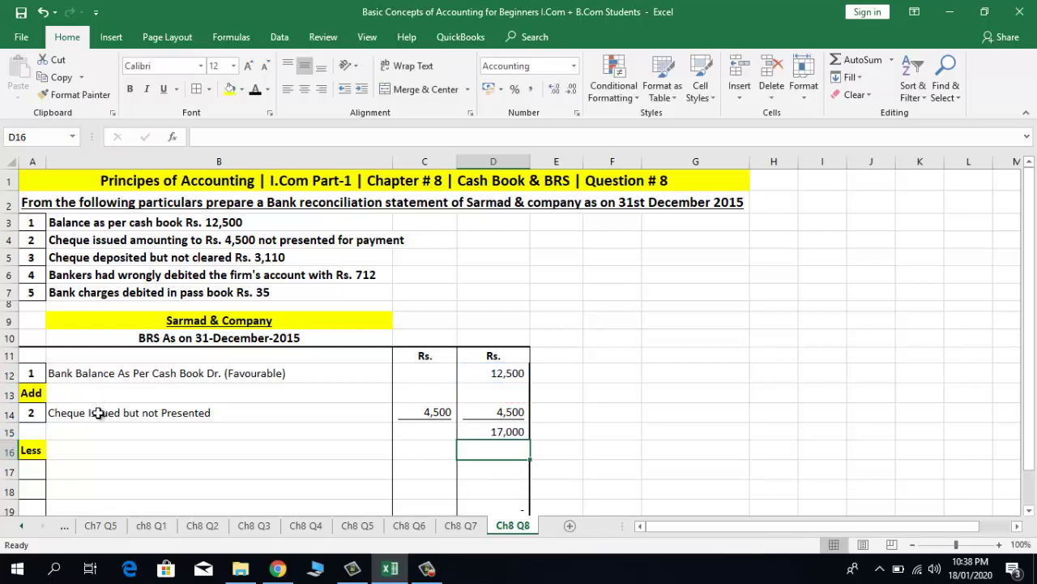
left_click(51, 414)
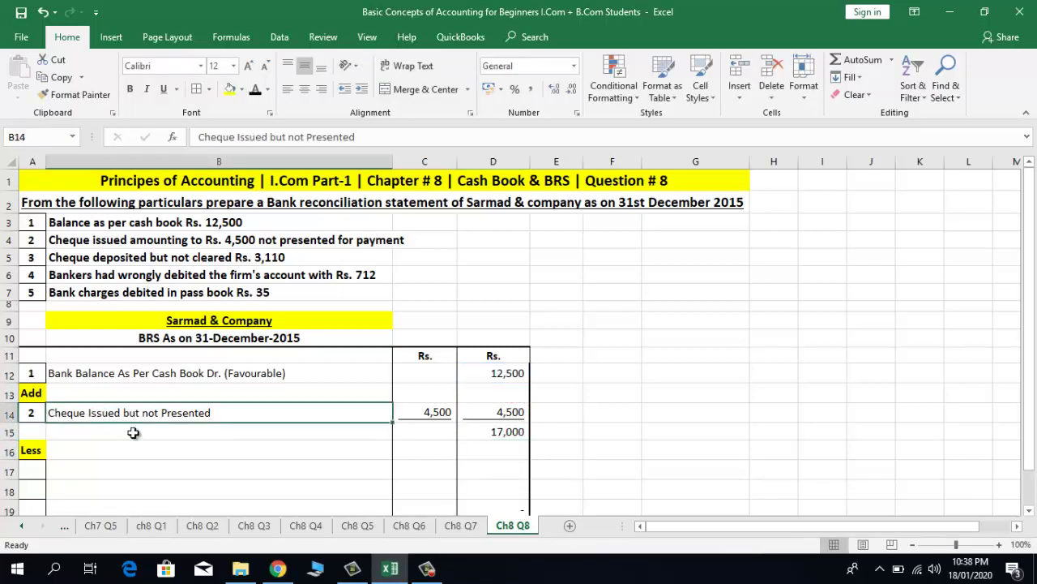
left_click(476, 433)
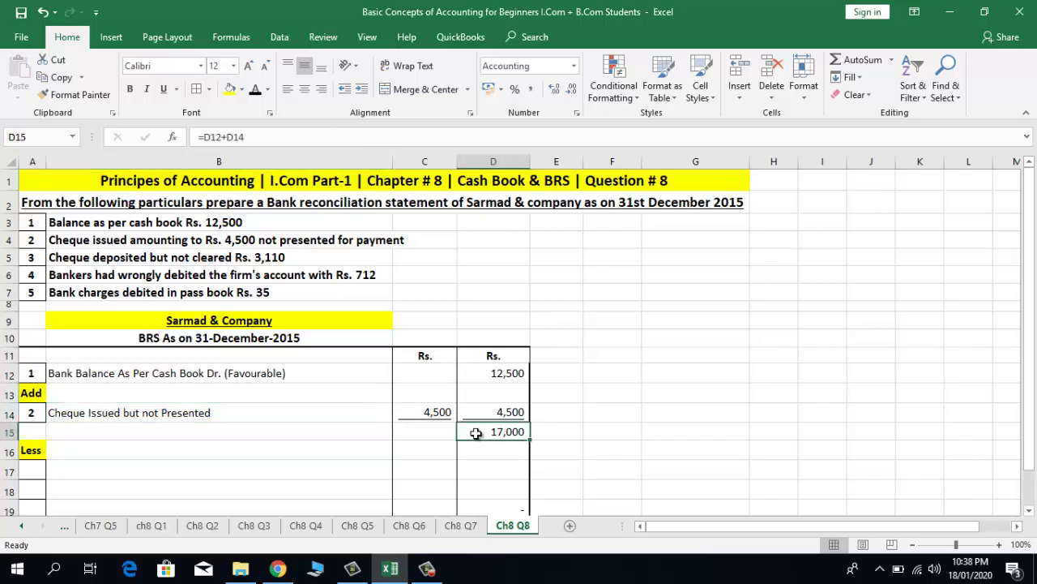
Number the first entry under the Less heading as 3 in cell A17, matching the uncleared cheque particular.
left_click(30, 256)
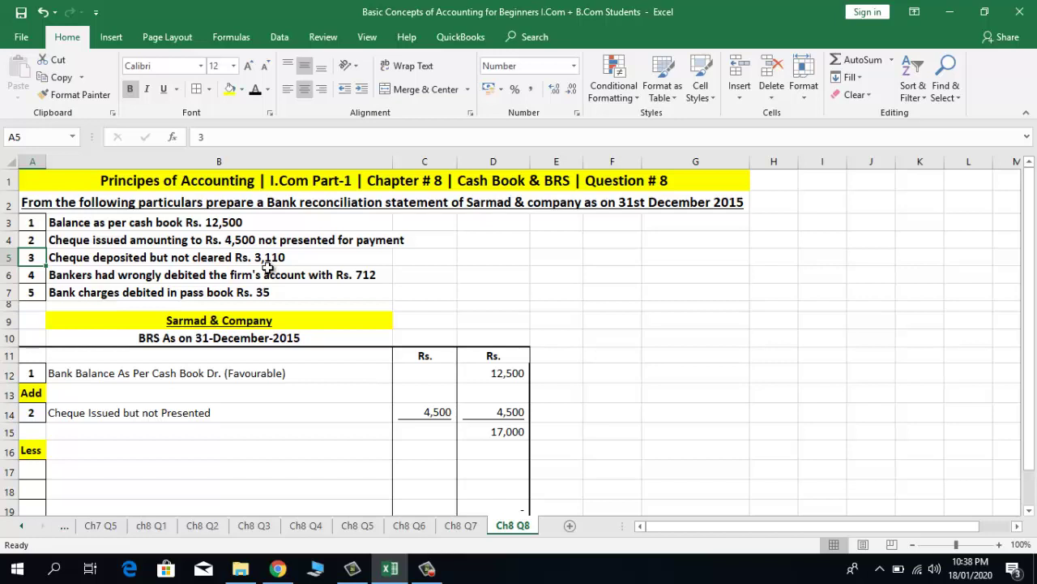
left_click_drag(225, 391, 28, 496)
left_click(34, 470)
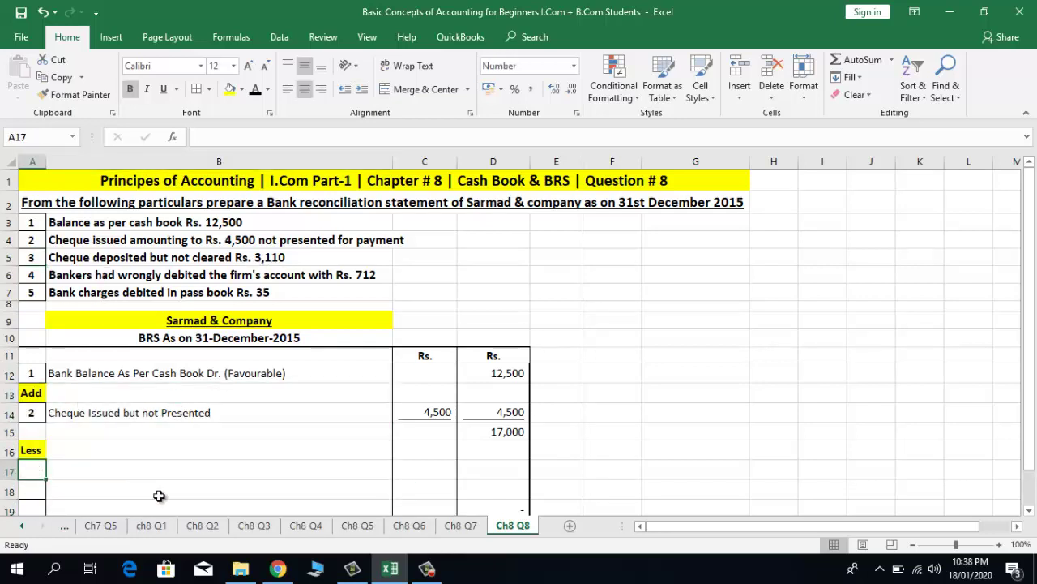
type("3")
key("Tab")
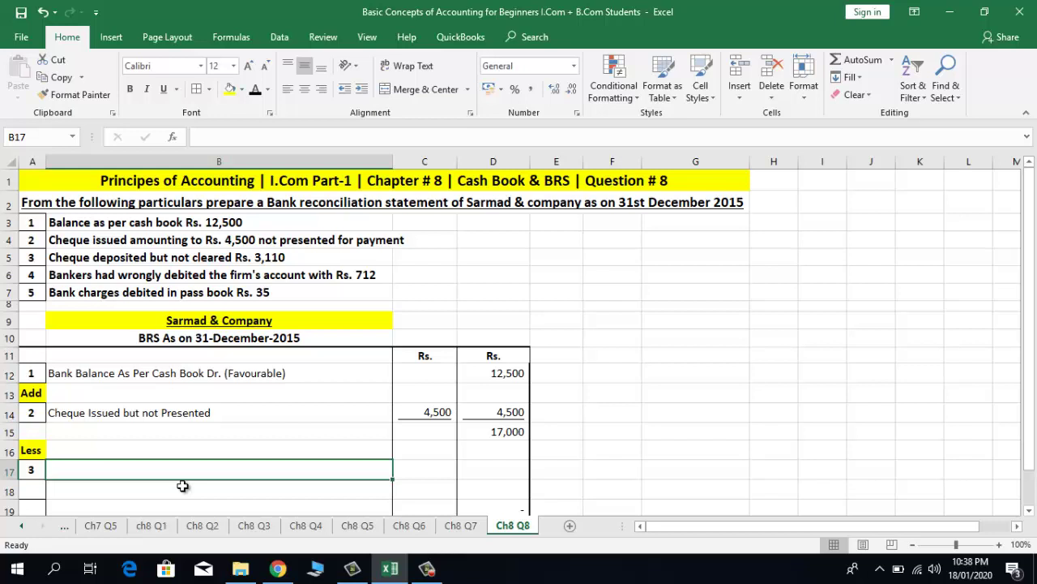
Enter "Cheque deposited but not cleared" in cell B17 and its amount, 3110, in C17.
type("Che")
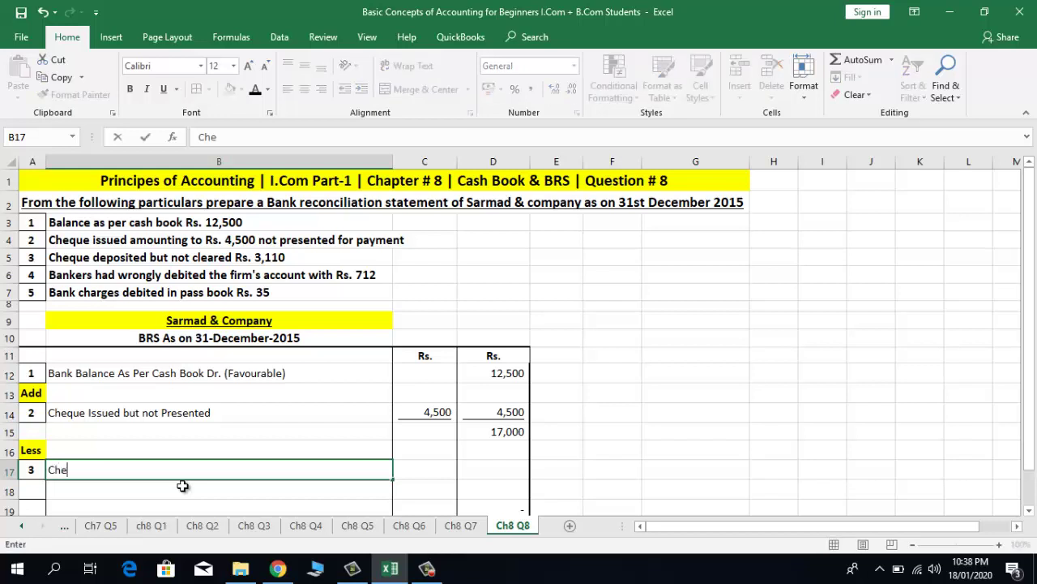
type("que deposited but not ")
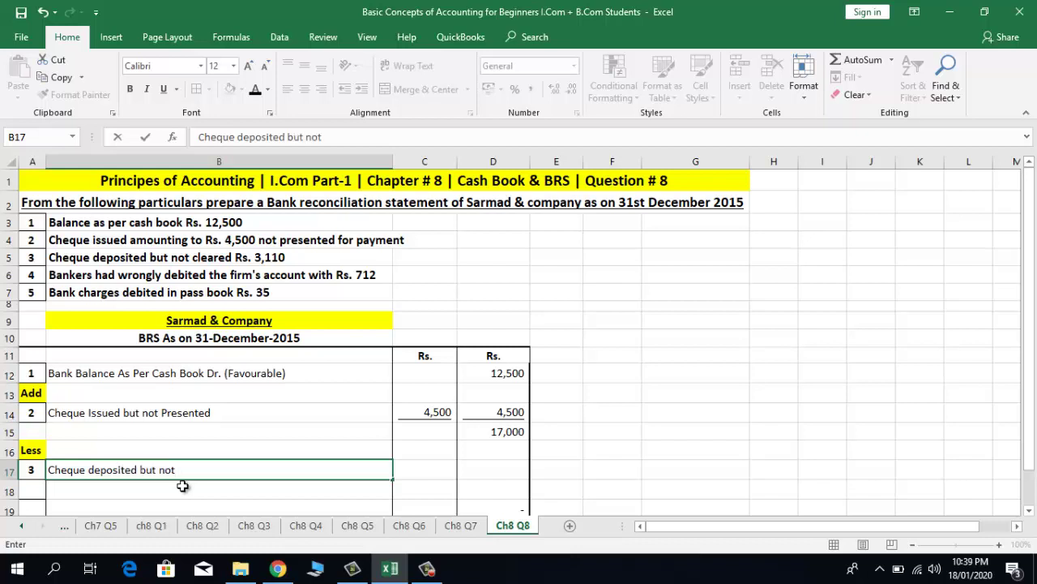
type("clr")
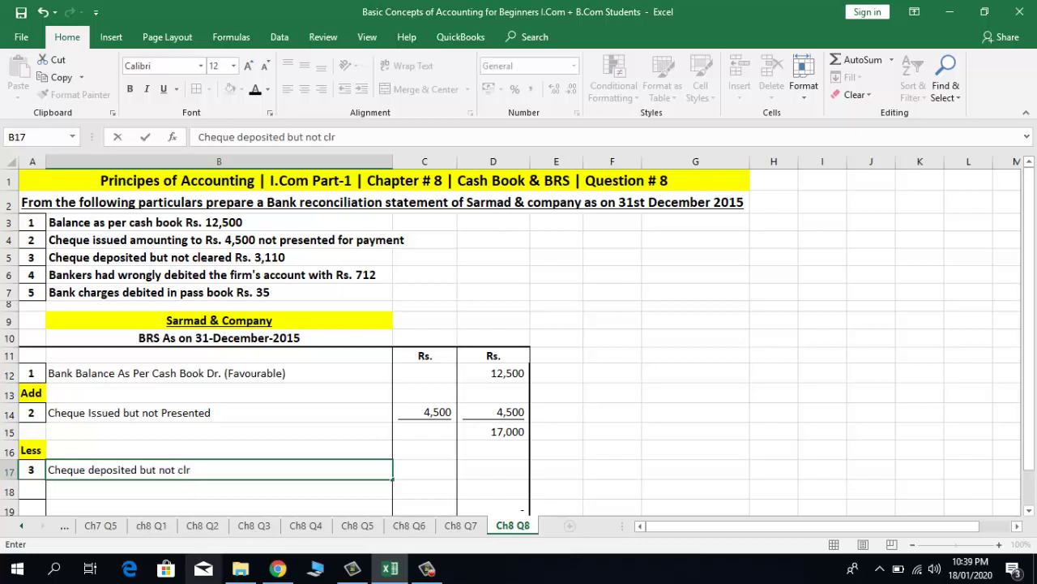
key("BackSpace")
type("eared")
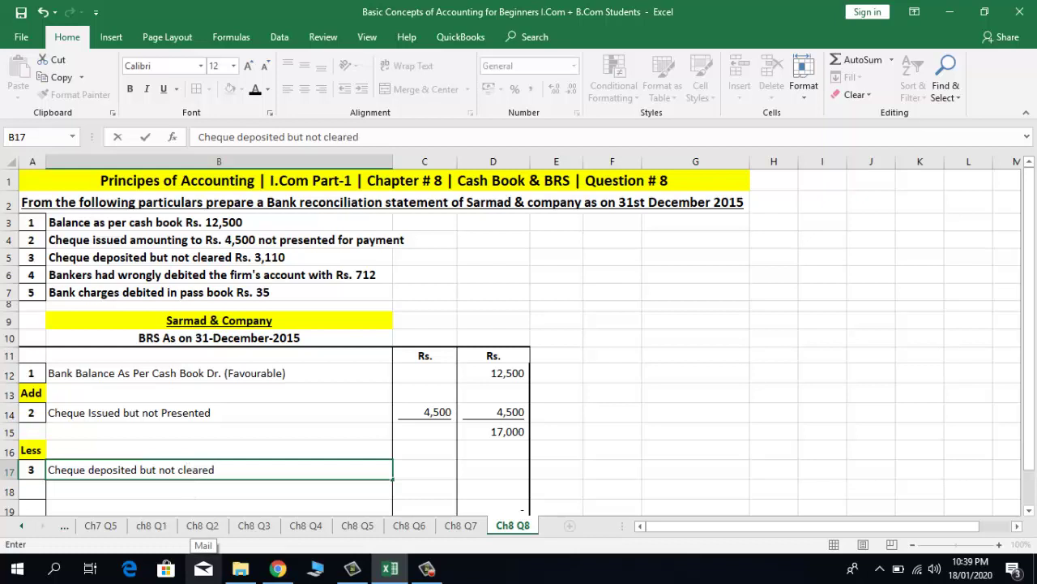
key("Tab")
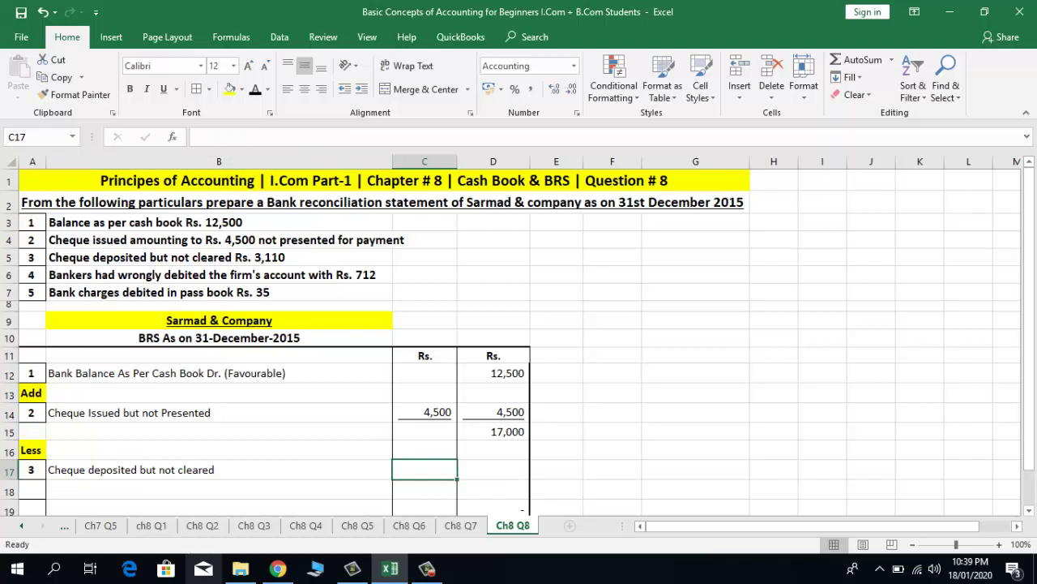
type("3110")
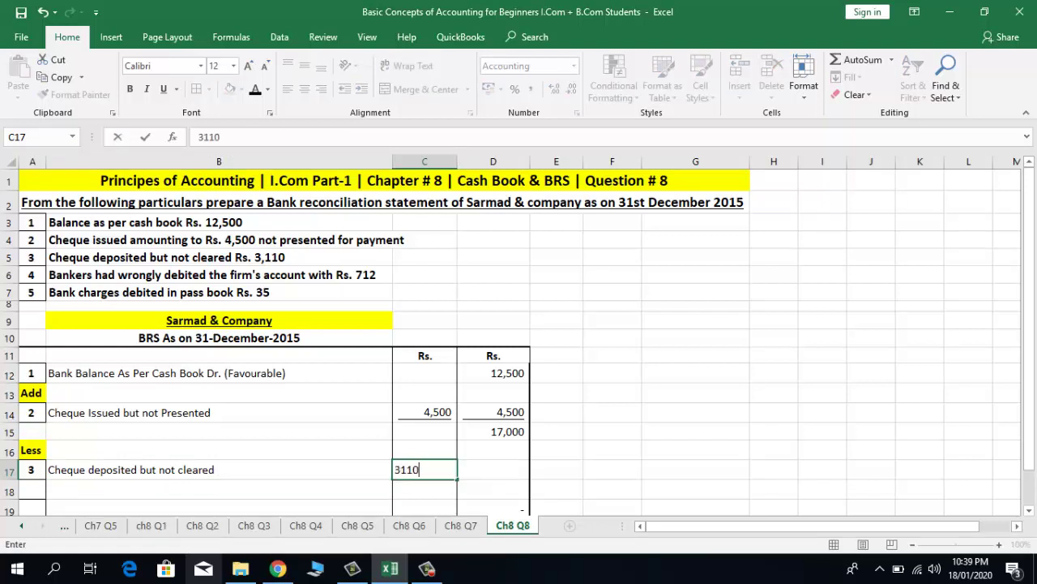
key("Return")
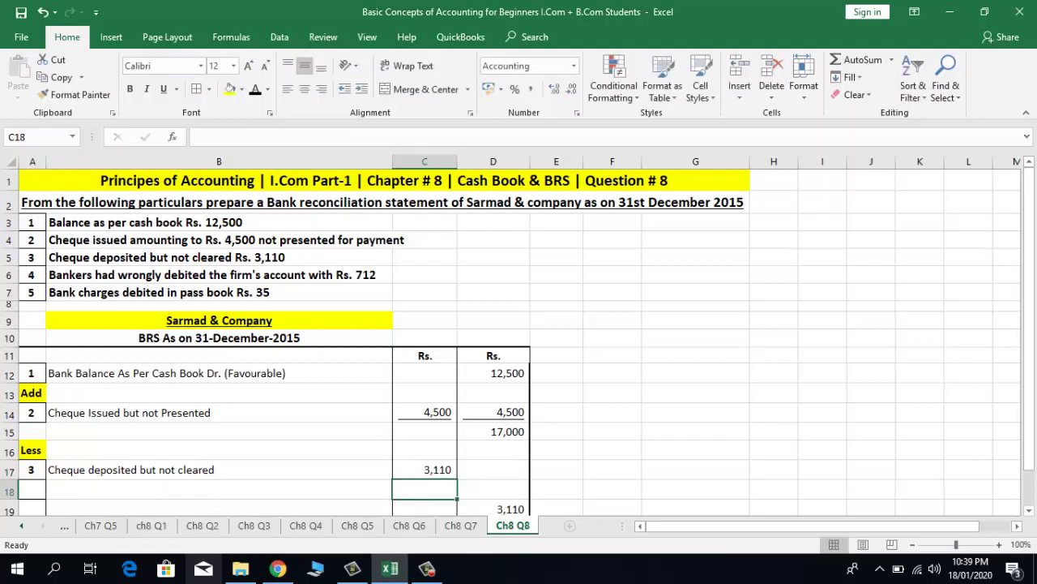
Clear the existing formulas from cells D20 and D19 at the end of the statement.
key("Down")
left_click(493, 487)
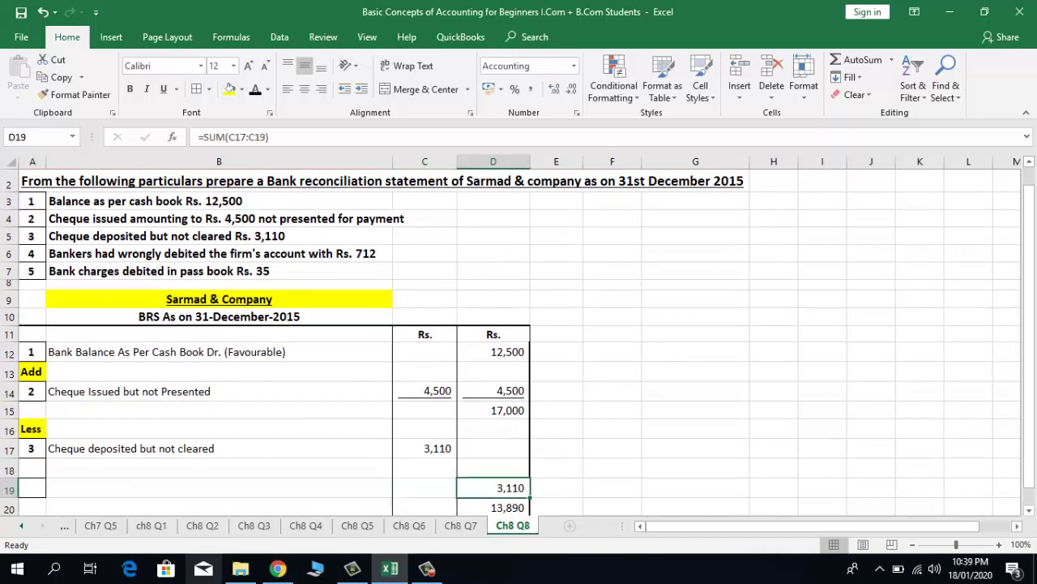
scroll(519, 341, "down", 1)
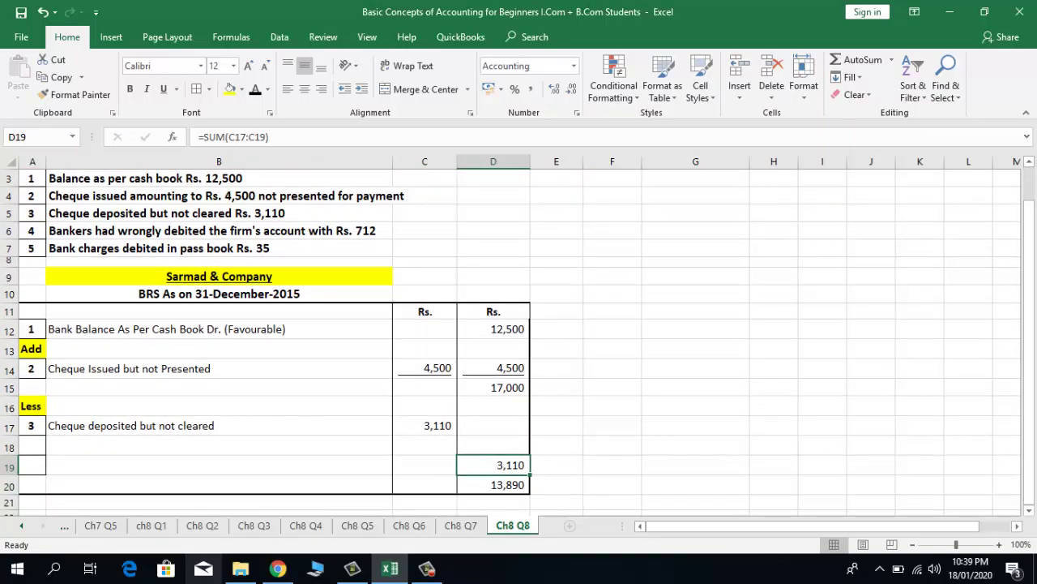
left_click(492, 485)
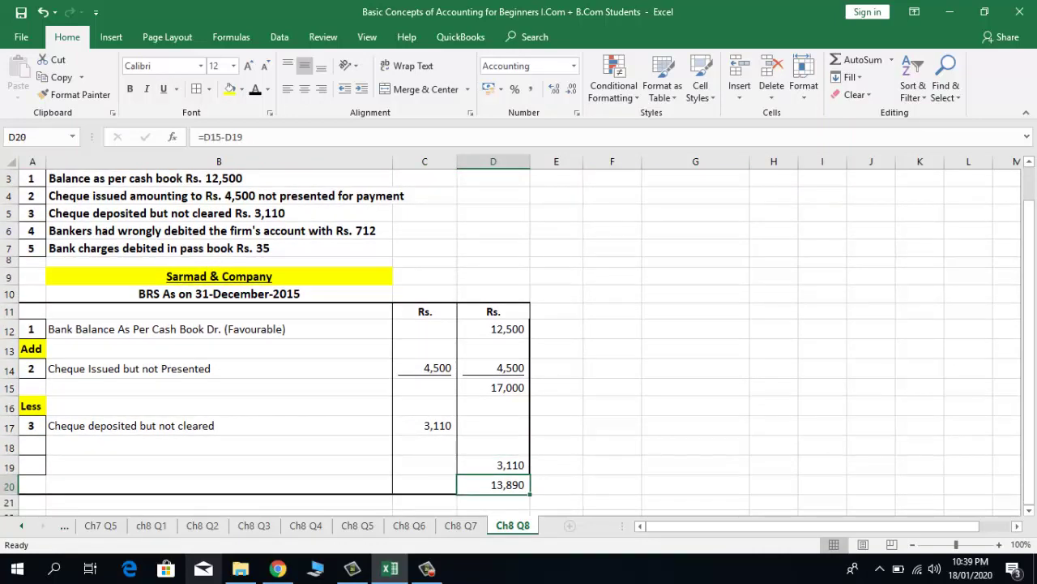
key("Delete")
left_click(493, 464)
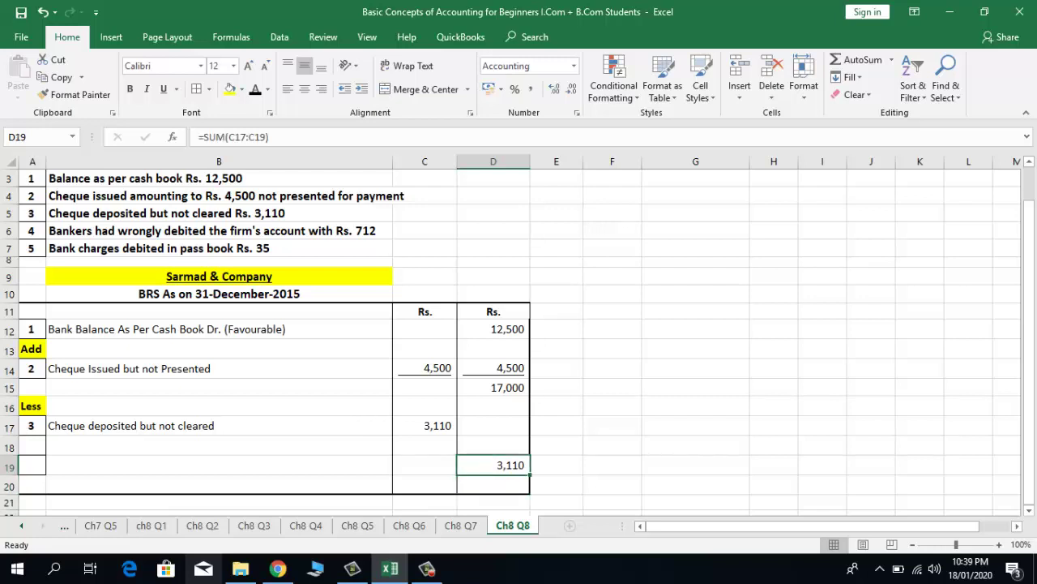
key("Delete")
Number the second entry under the Less heading as 4 in cell A18.
key("Left")
key("Left")
key("Left")
key("Up")
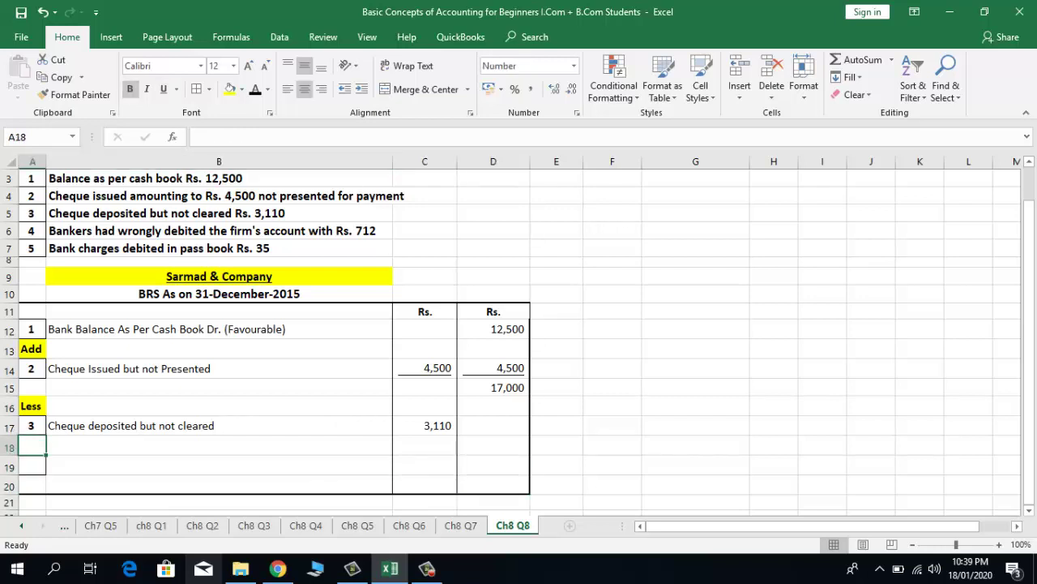
key("shift+Right")
key("shift+Left")
type("4")
key("Right")
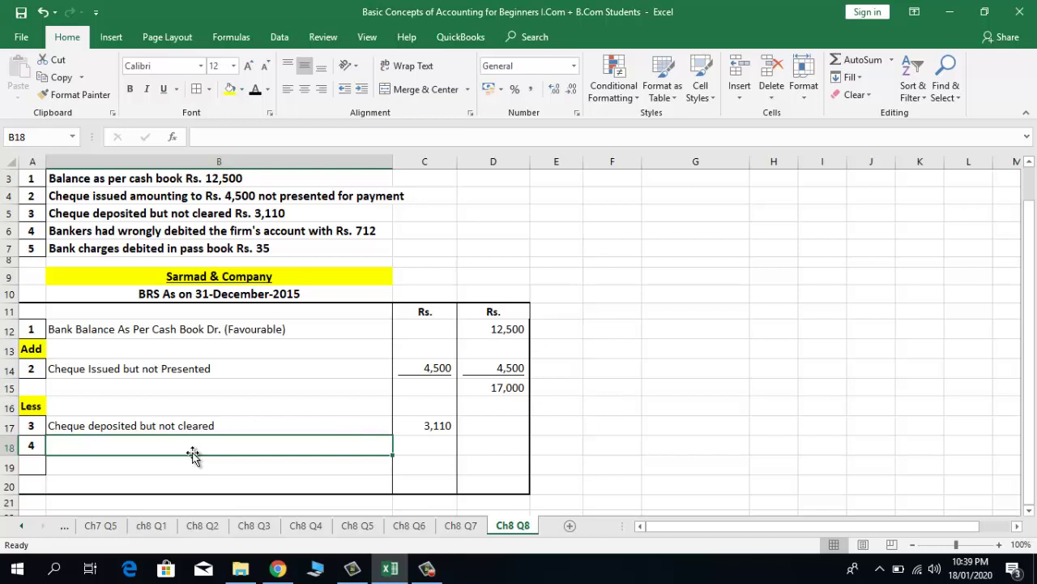
Enter "Bank wrongly debited the account" in cell B18 and its amount, 712, in C18.
left_click(74, 234)
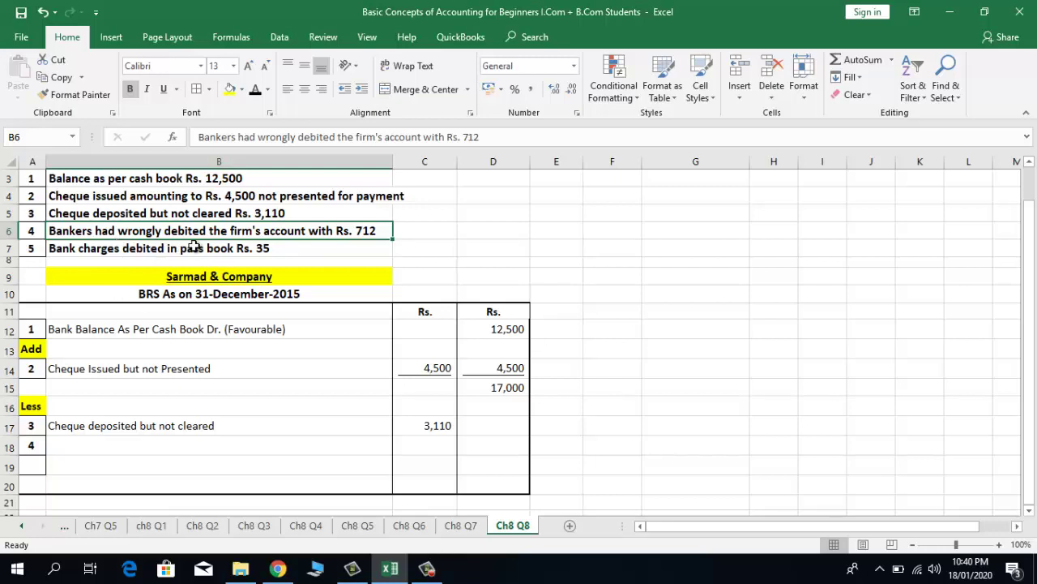
left_click(84, 445)
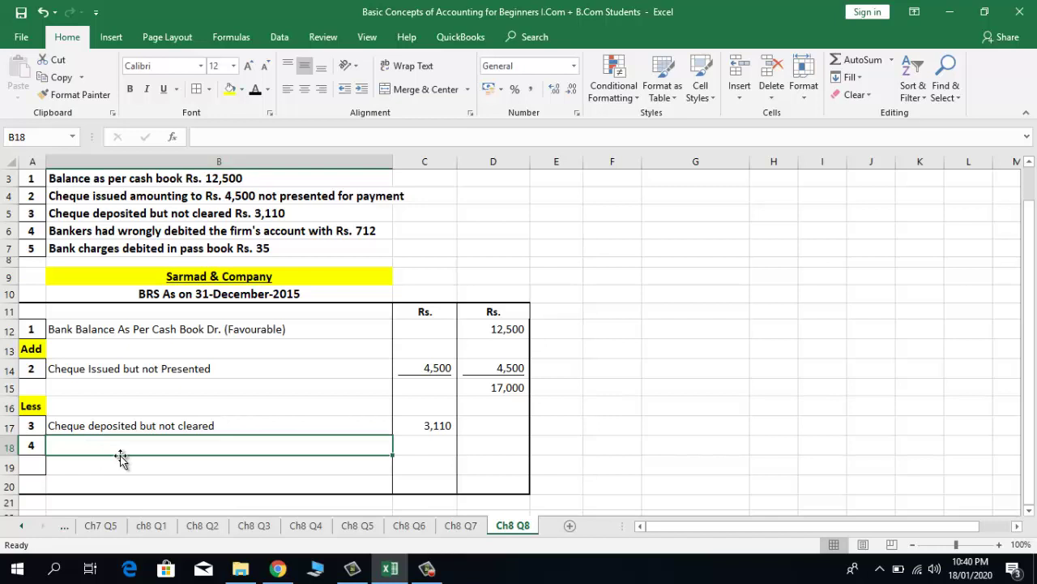
type("Babk")
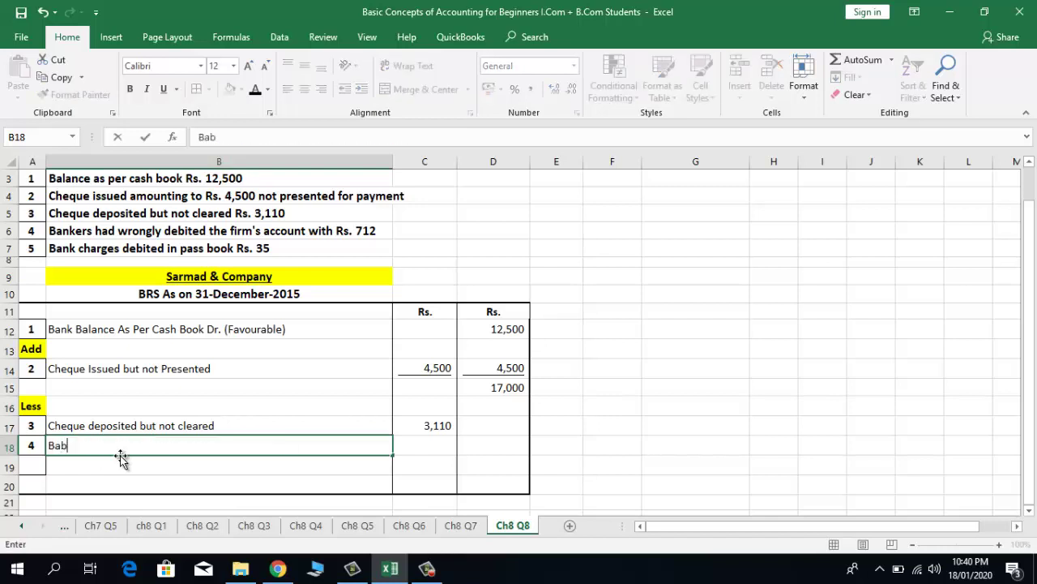
key("BackSpace")
key("BackSpace")
type("n")
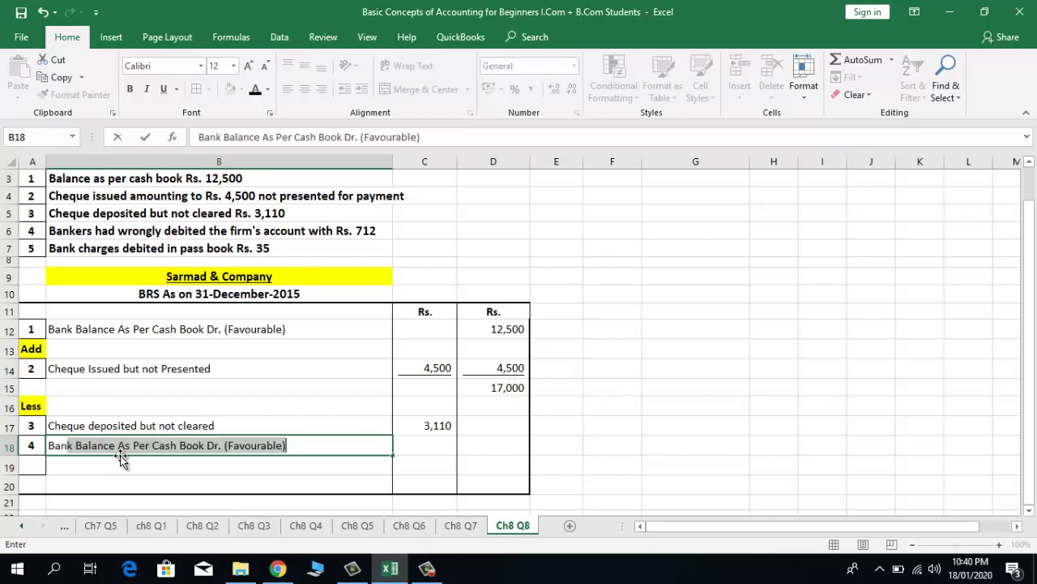
type("k wrongly")
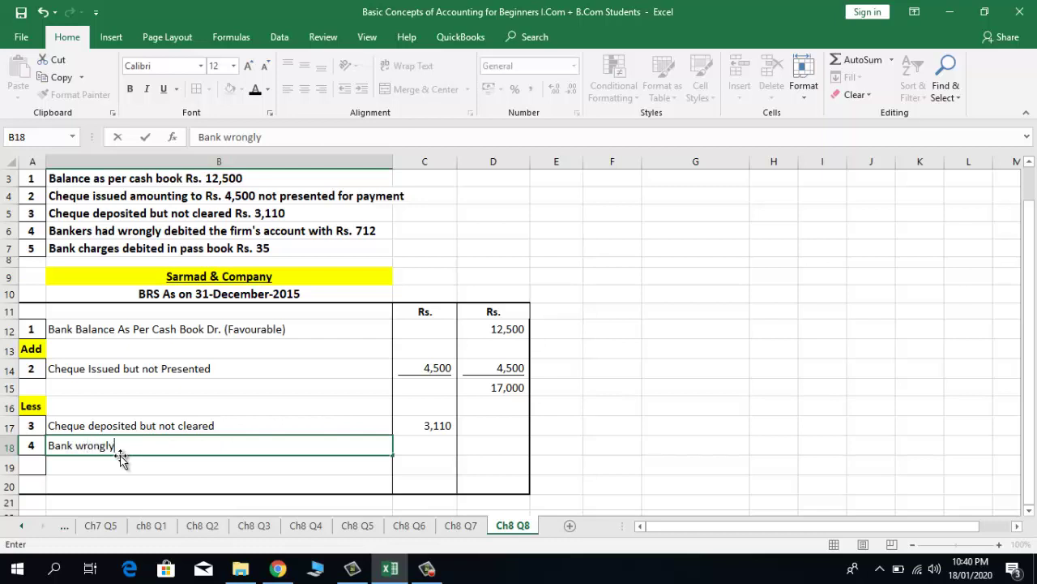
type(" debited the a")
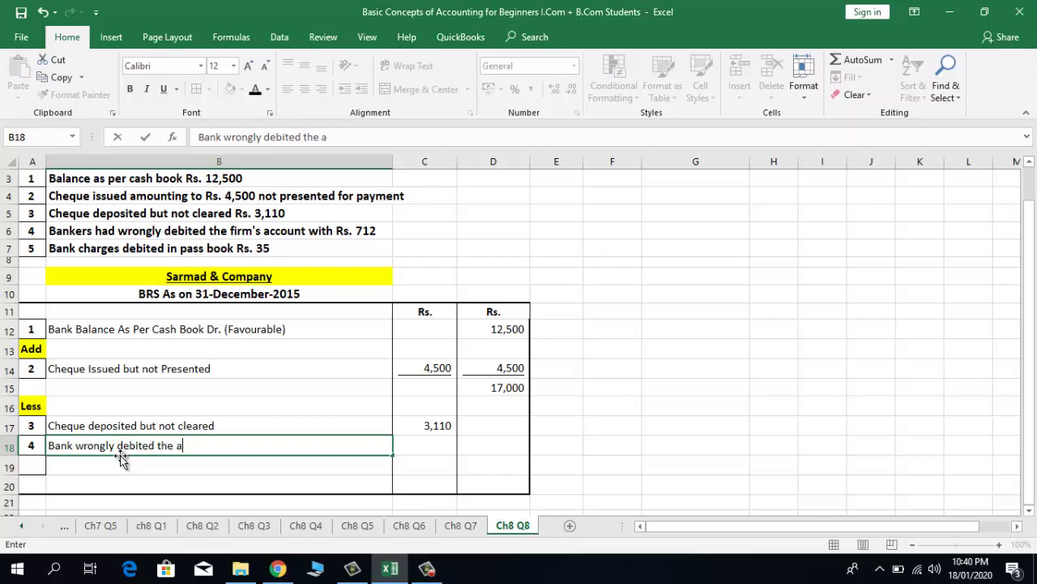
type("ccount")
key("Tab")
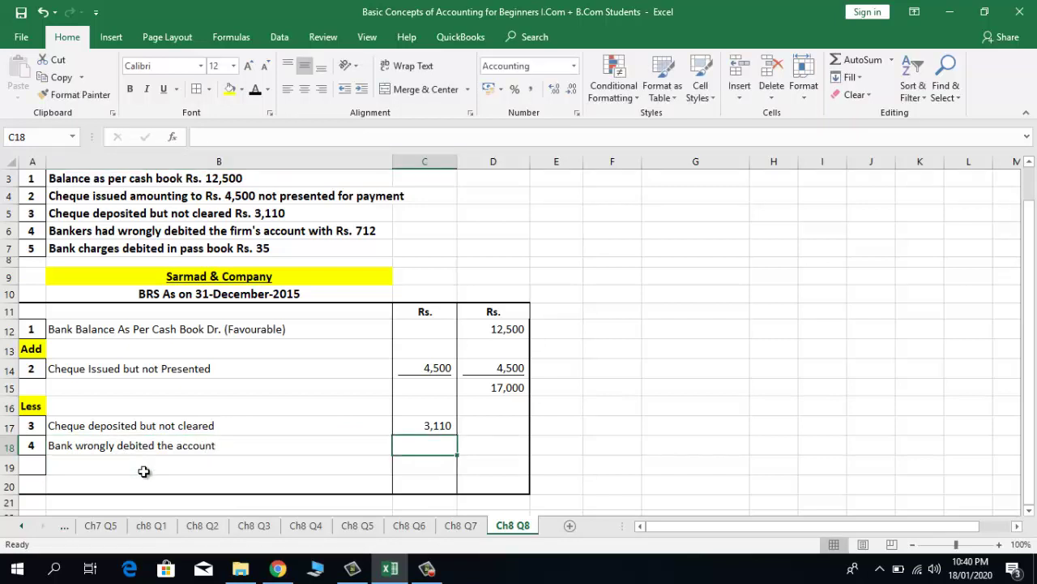
type("712")
key("Return")
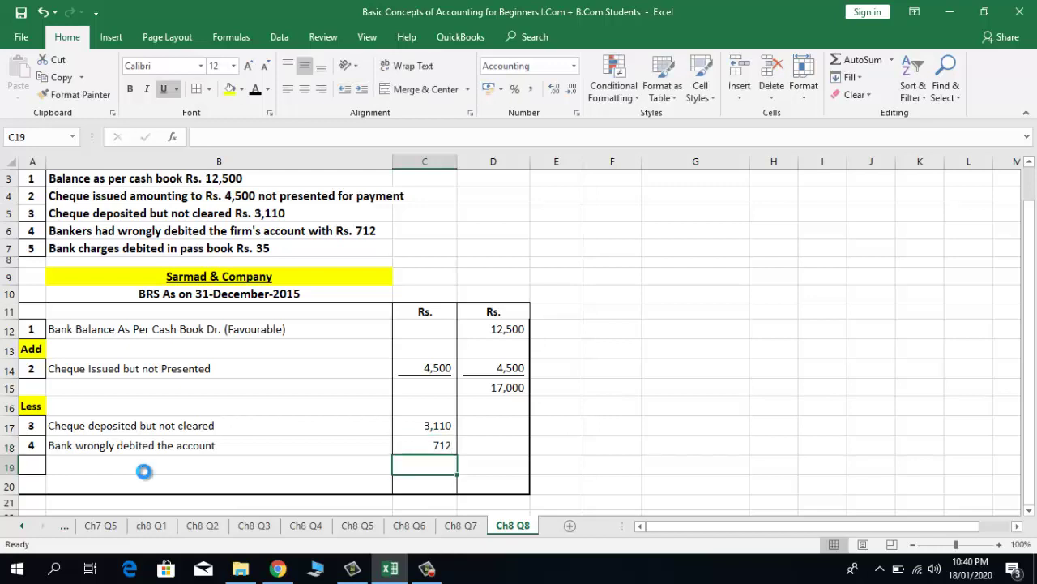
Number the third entry under the Less heading as 5 in cell A19.
key("Up")
key("Left")
key("Left")
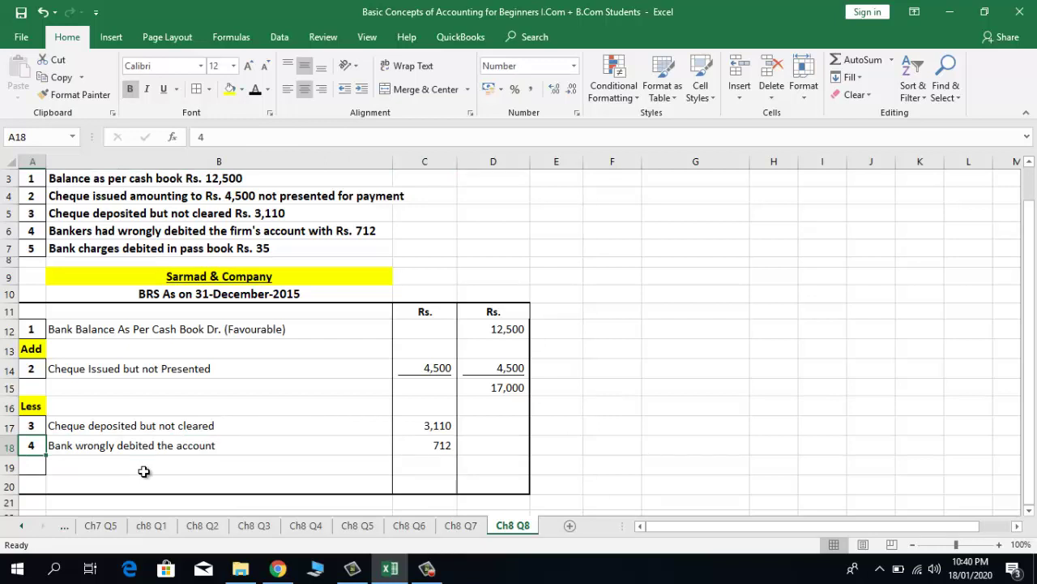
key("Down")
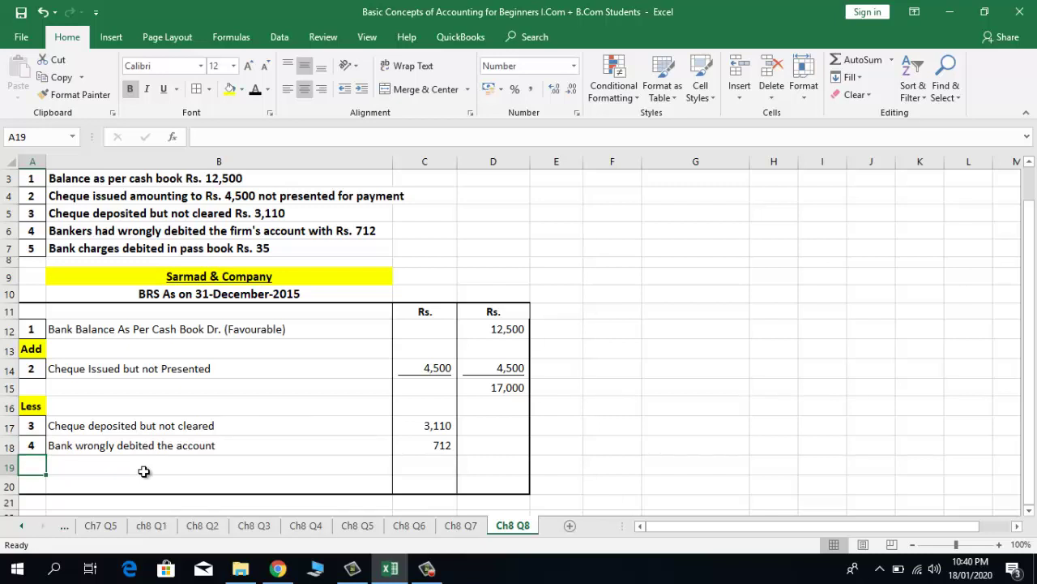
left_click(33, 250)
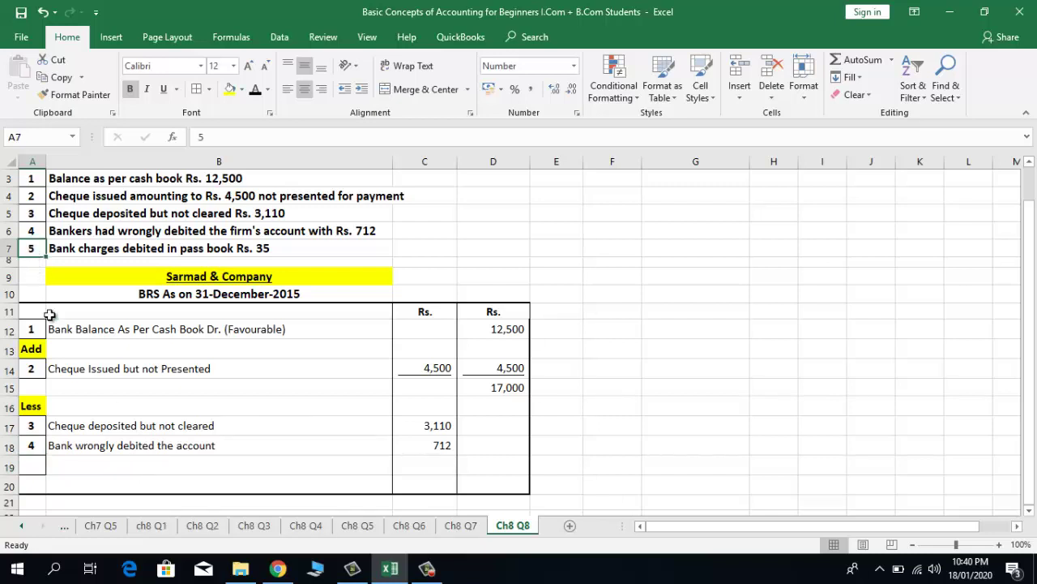
left_click(30, 466)
type("5")
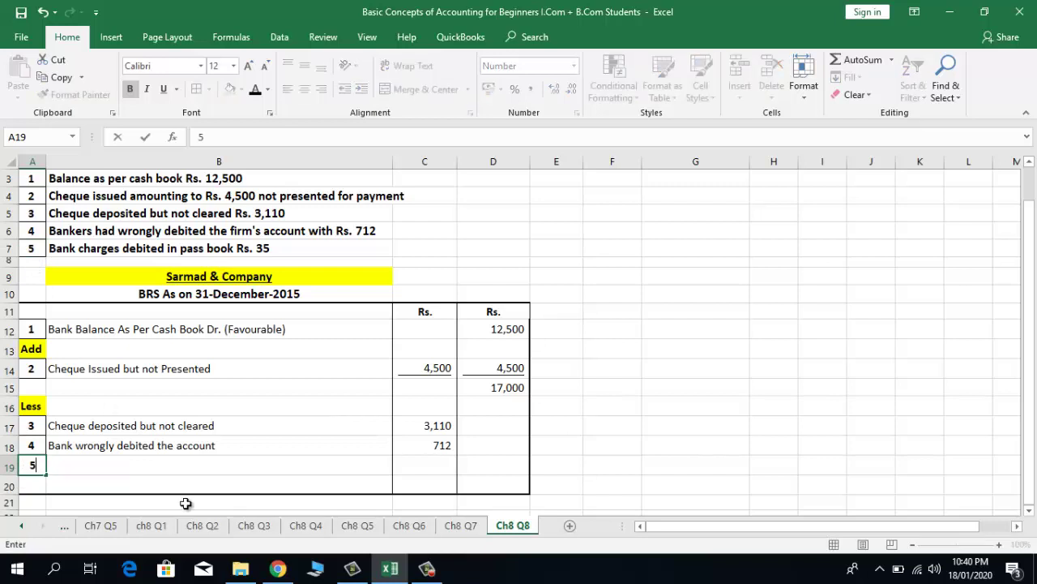
key("Tab")
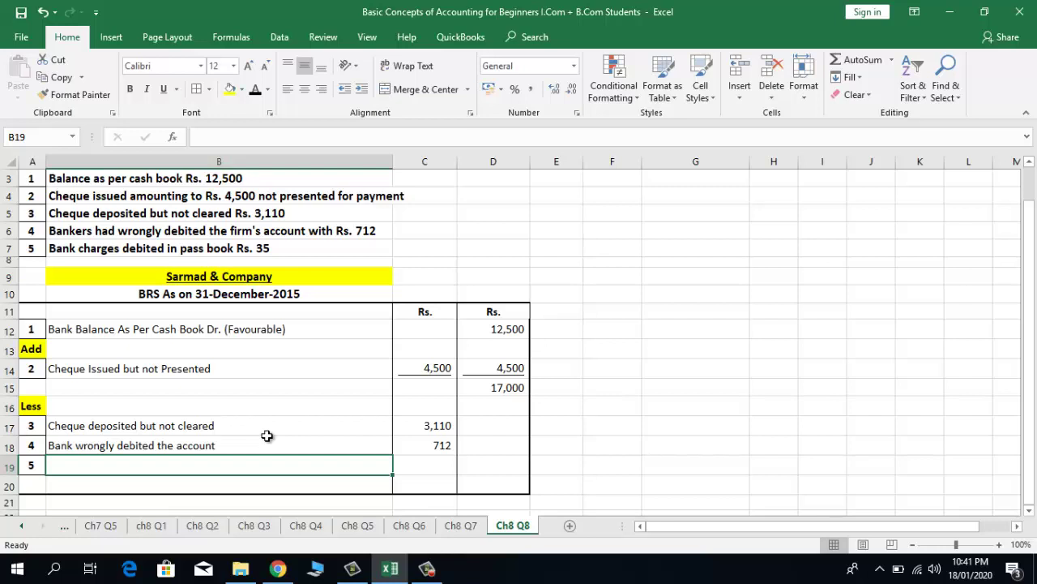
Enter "Bank charges" in cell B19 and its amount, 35, in C19.
type("Bank ")
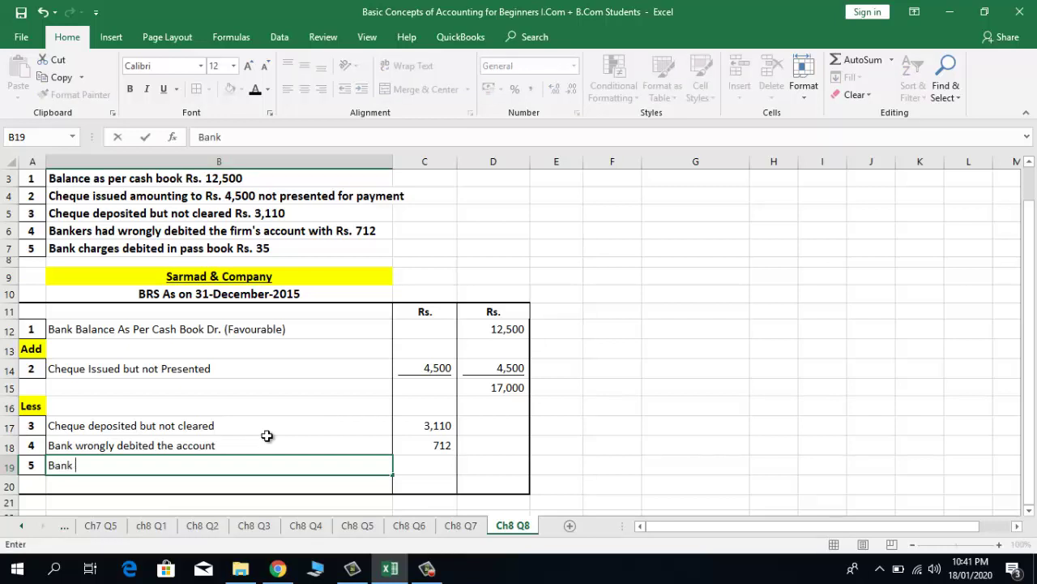
type("charges")
key("Tab")
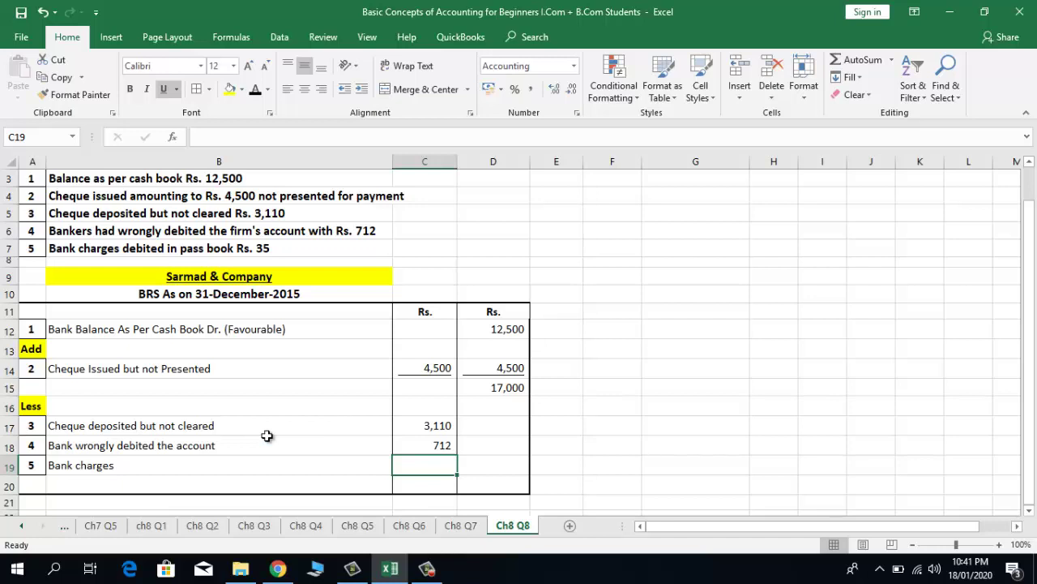
type("35")
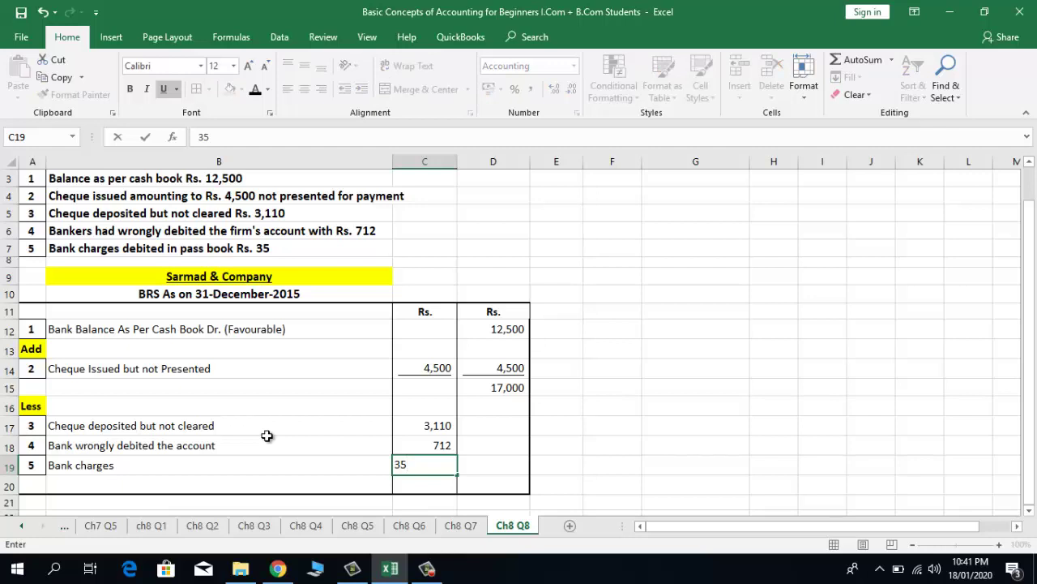
key("Return")
key("Up")
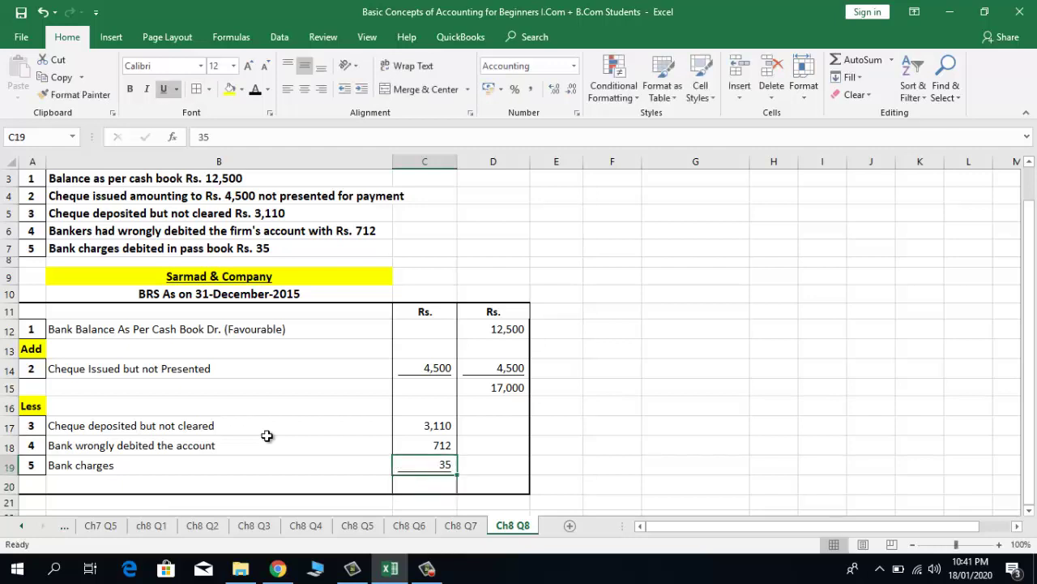
Review the Add and Less entries in rows 14 and 17 to 19 together with their amounts.
left_click(145, 370)
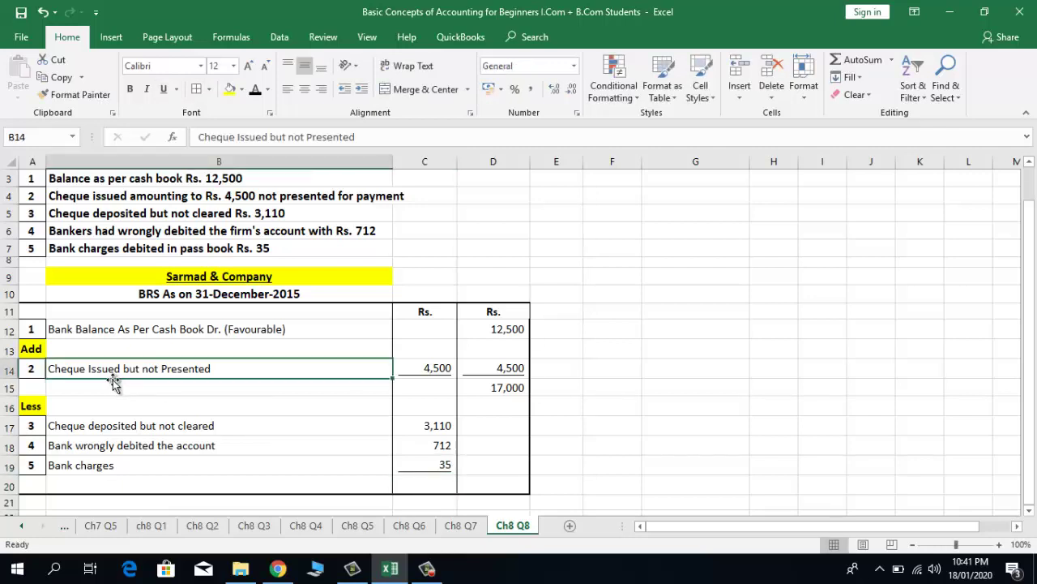
left_click(34, 371)
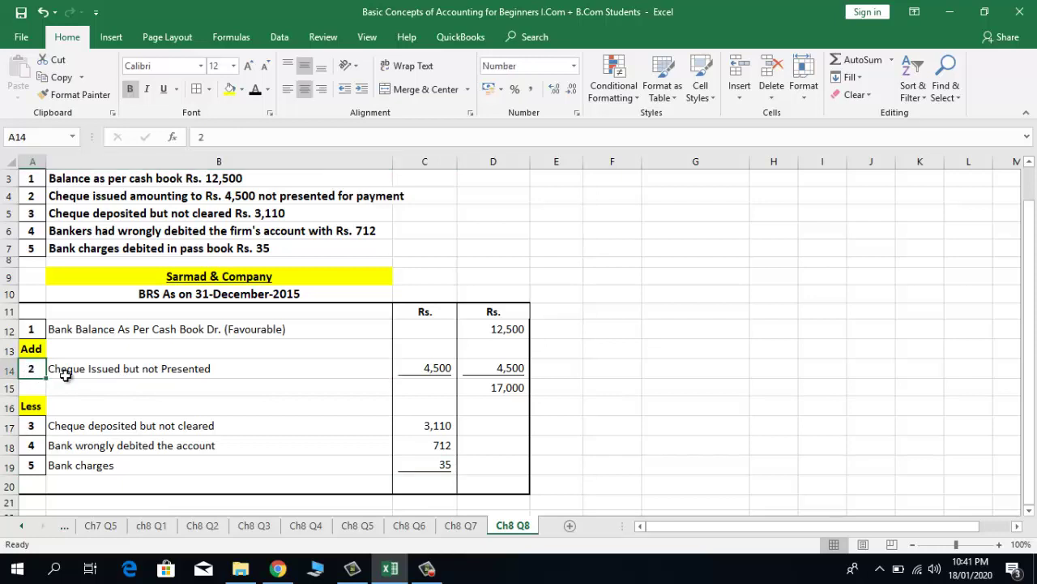
left_click(91, 373)
left_click(417, 373)
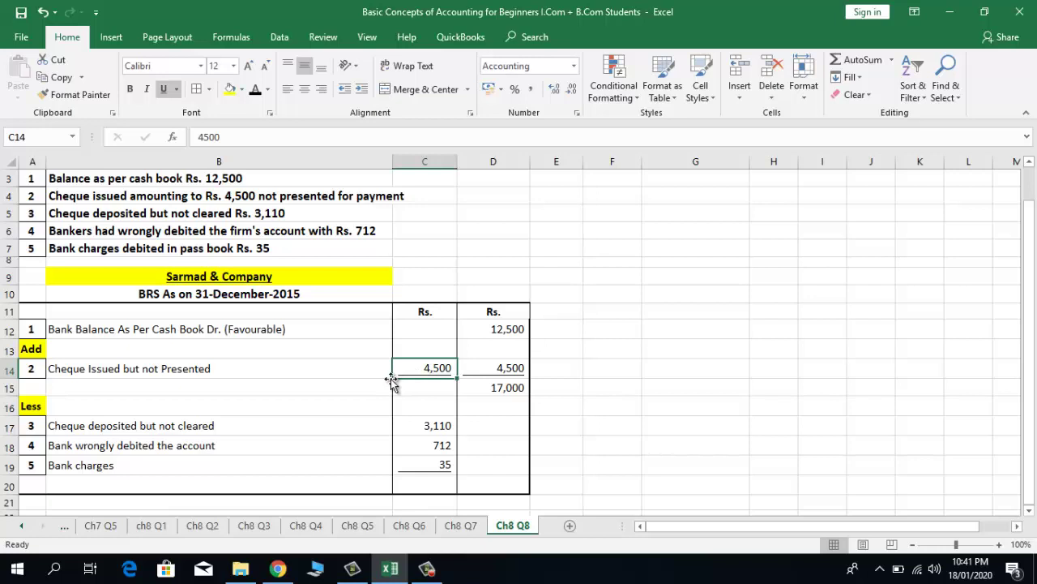
left_click(75, 428)
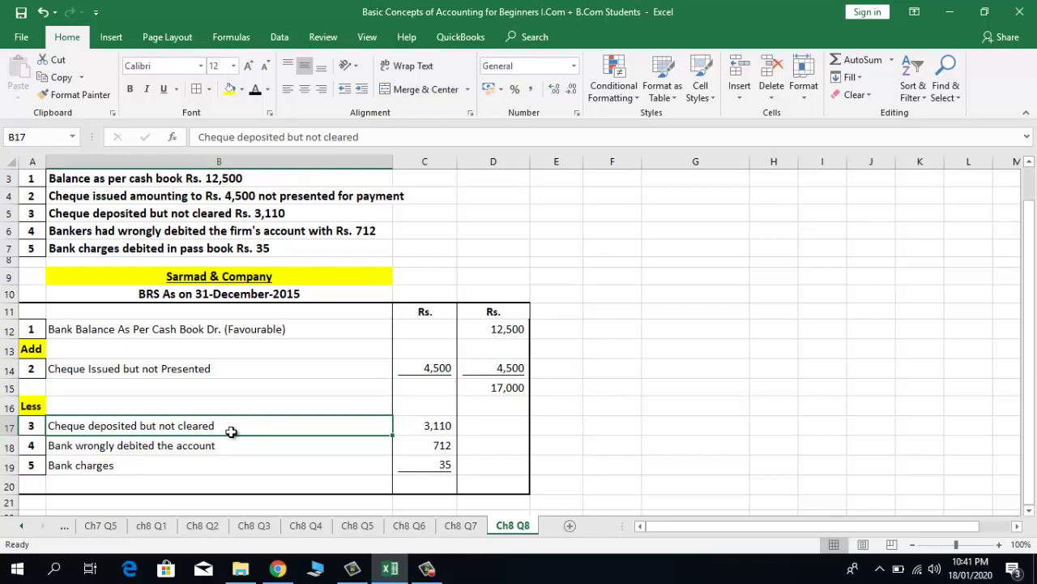
left_click(410, 425)
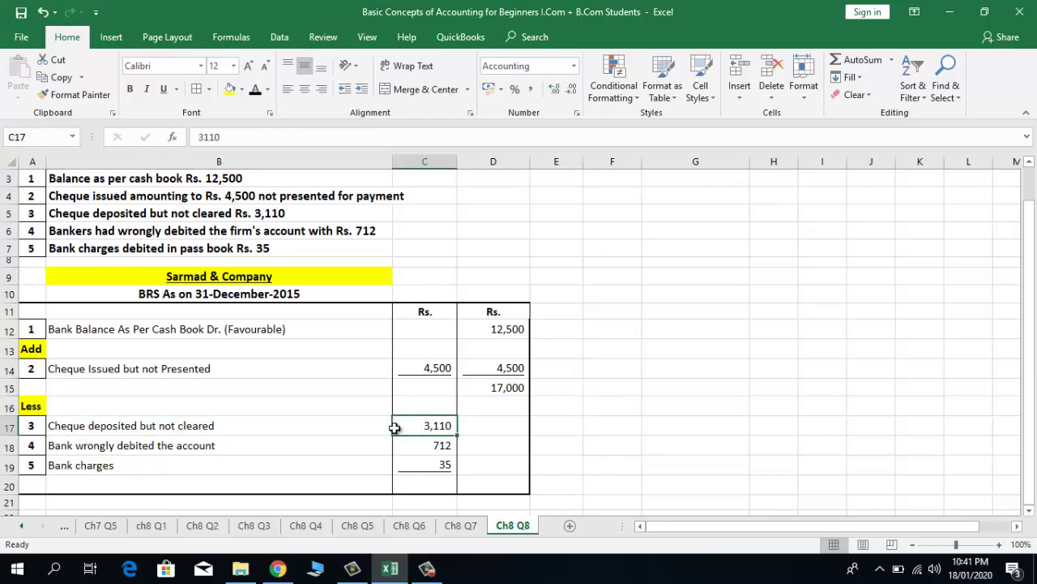
left_click(197, 445)
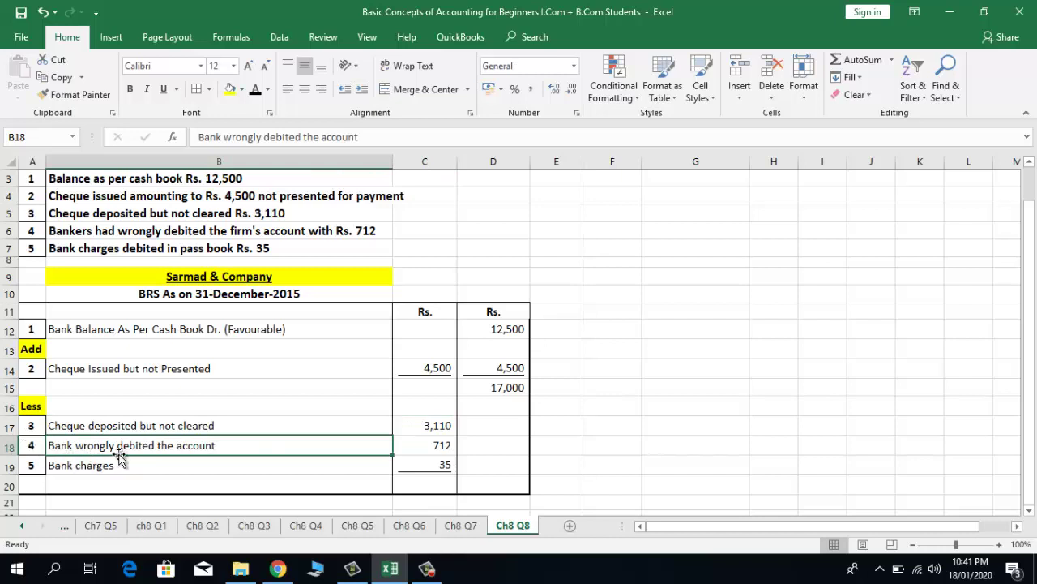
left_click(418, 444)
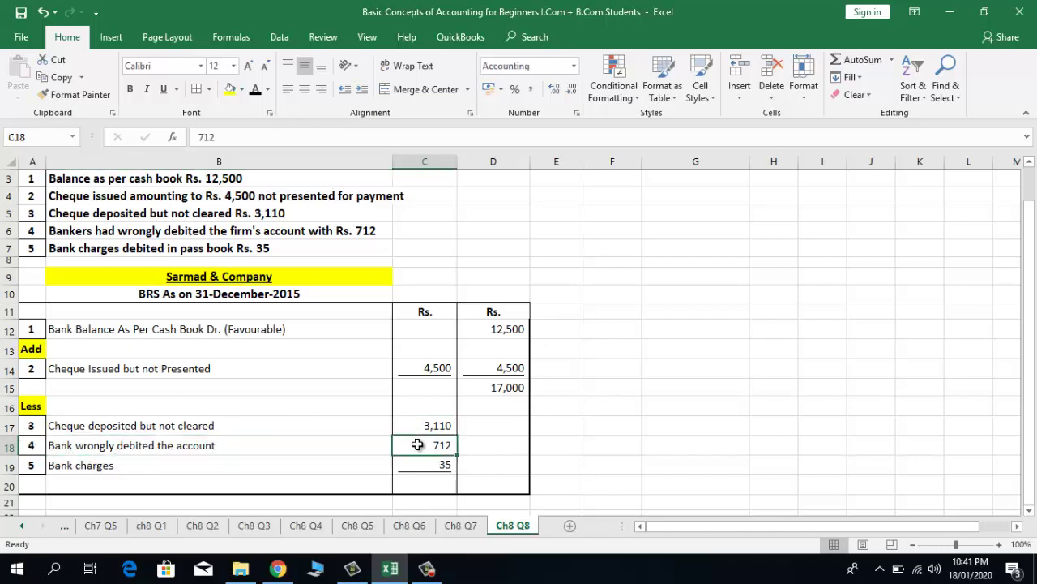
left_click(332, 445)
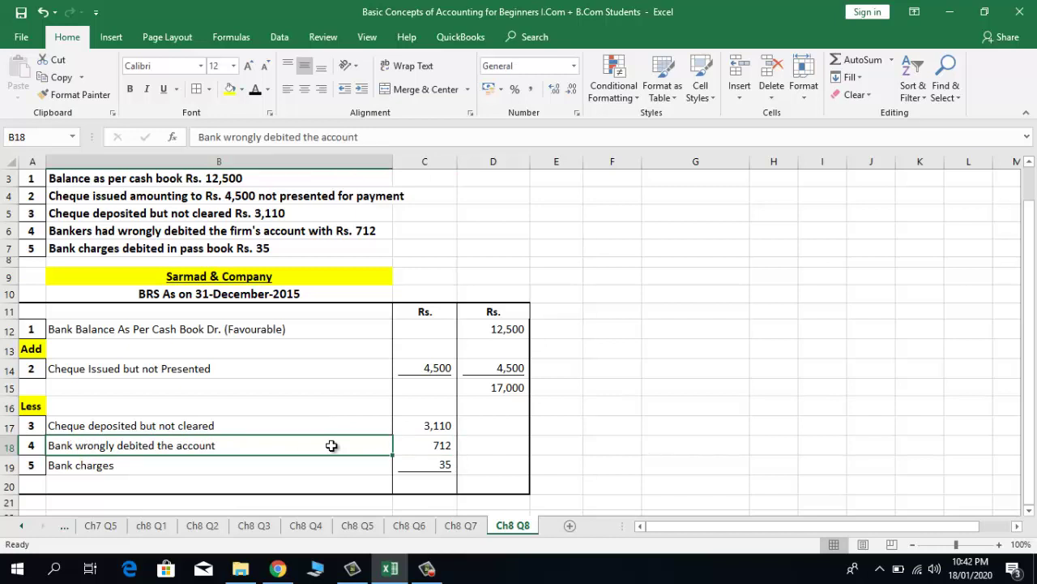
left_click(222, 463)
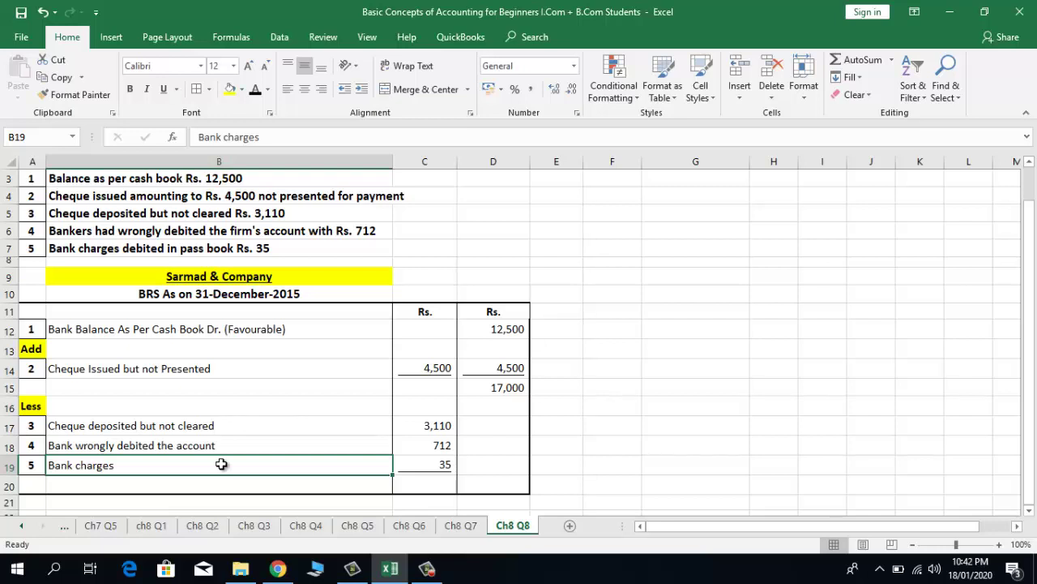
key("Right")
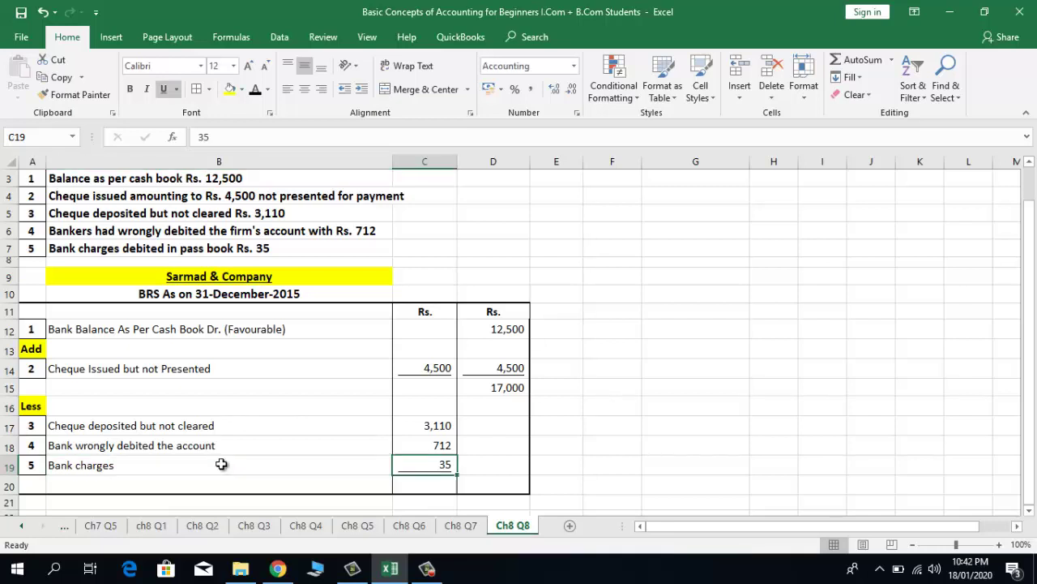
key("Right")
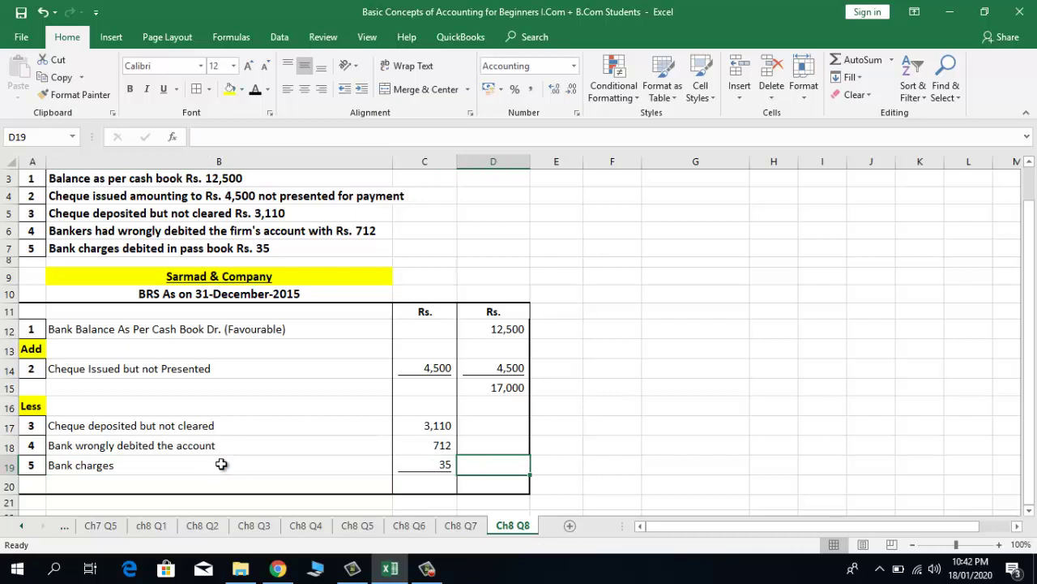
left_click(171, 464)
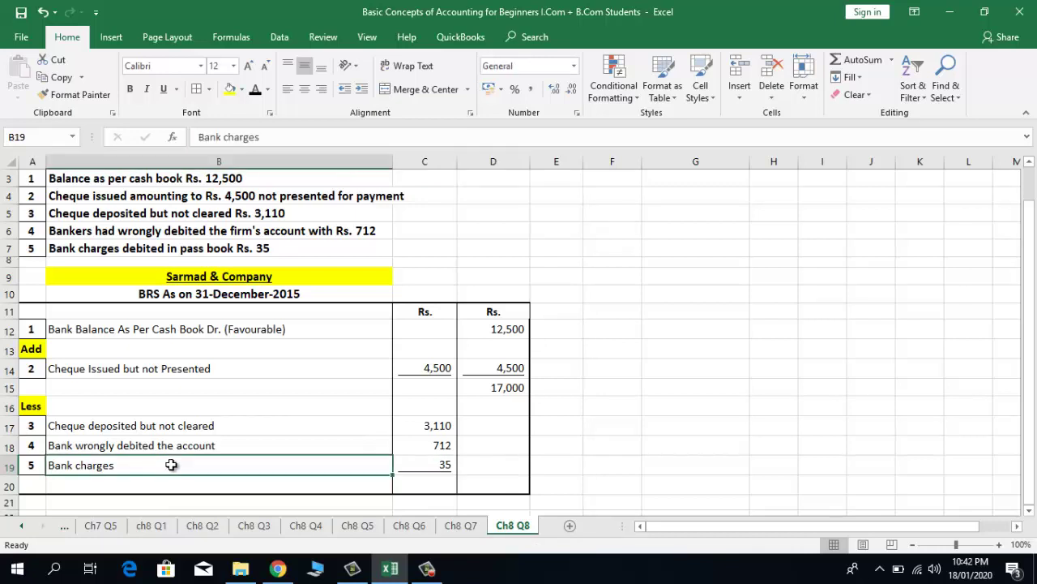
Total the three Less amounts in cell D19 with the formula =C17+C18+C19.
left_click(505, 463)
type("=")
key("Up")
key("Up")
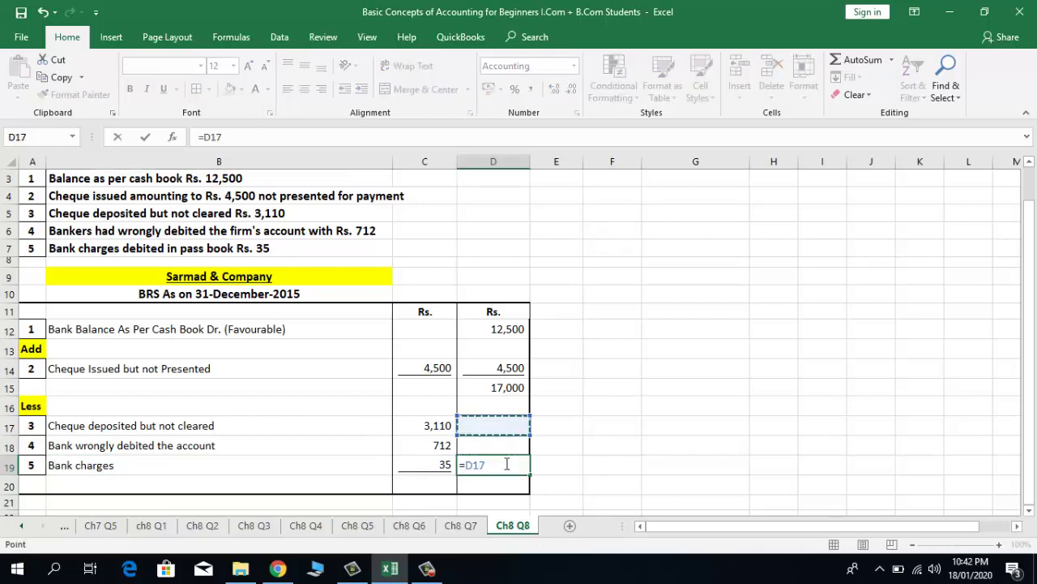
key("Left")
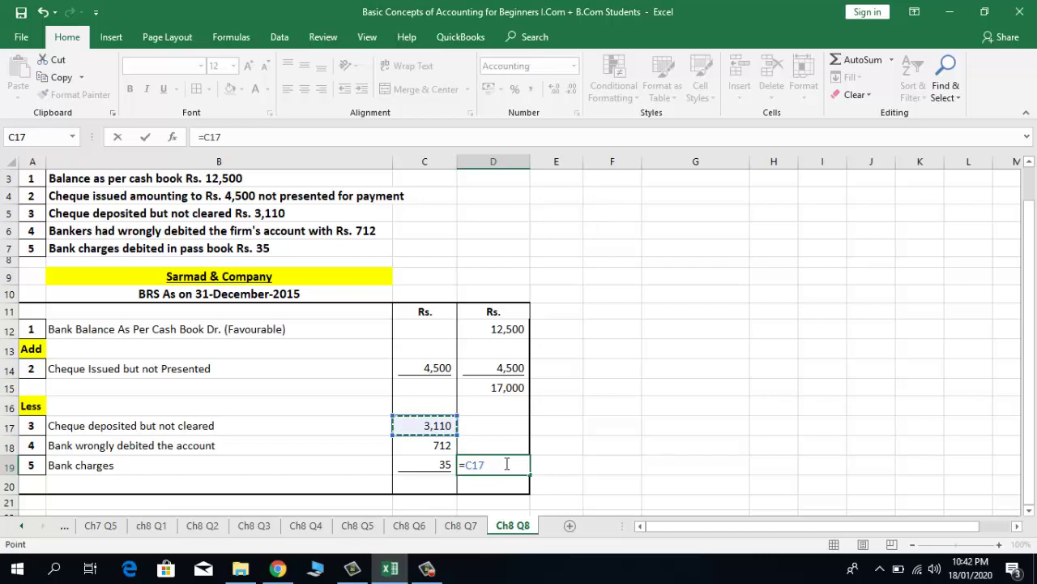
type("+")
key("Up")
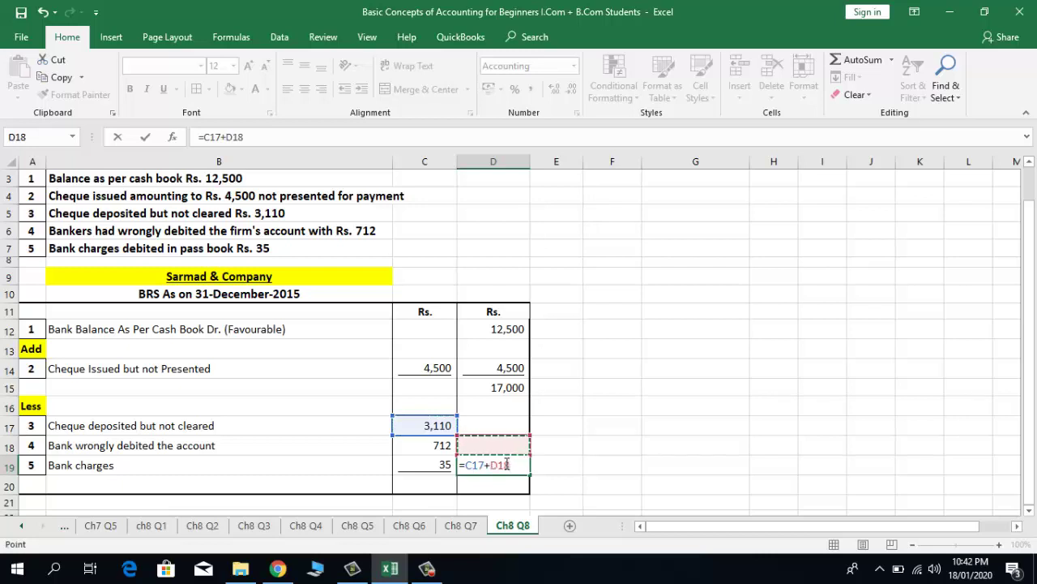
key("Left")
type("+")
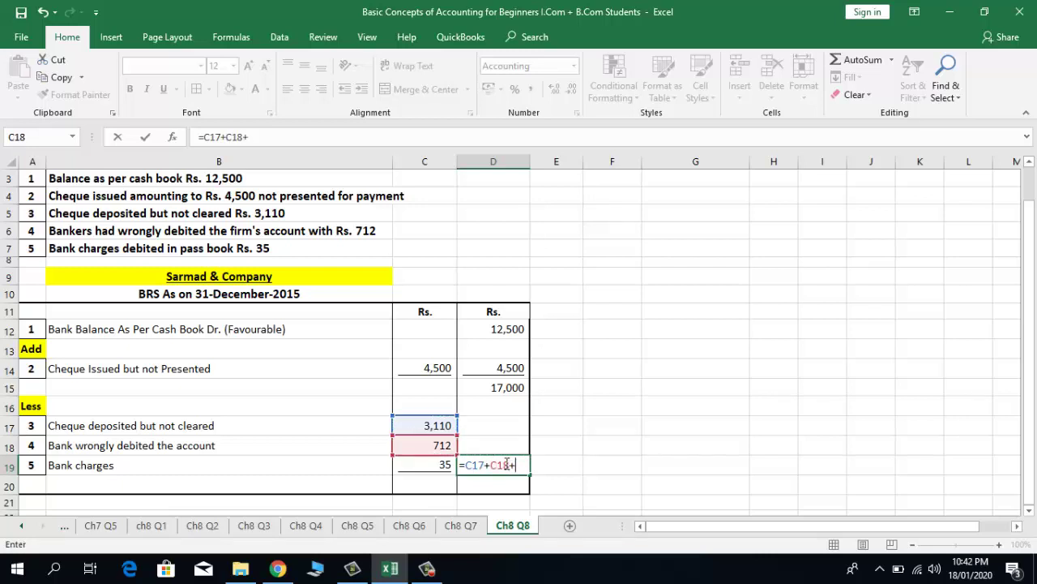
key("Left")
key("Return")
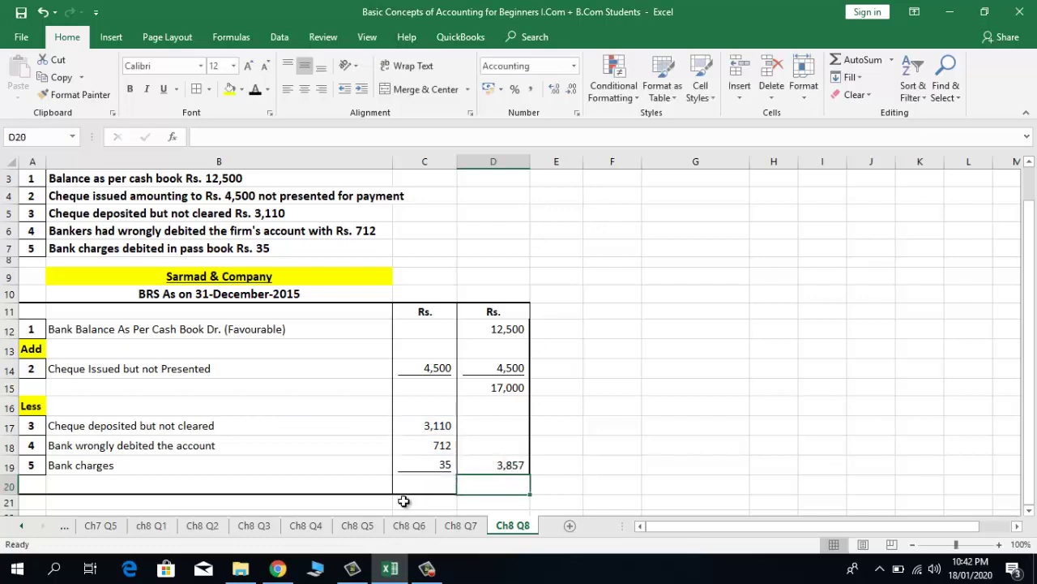
Enter the closing line "Balance As Per Pass Book Cr." in cell B20.
left_click(431, 478)
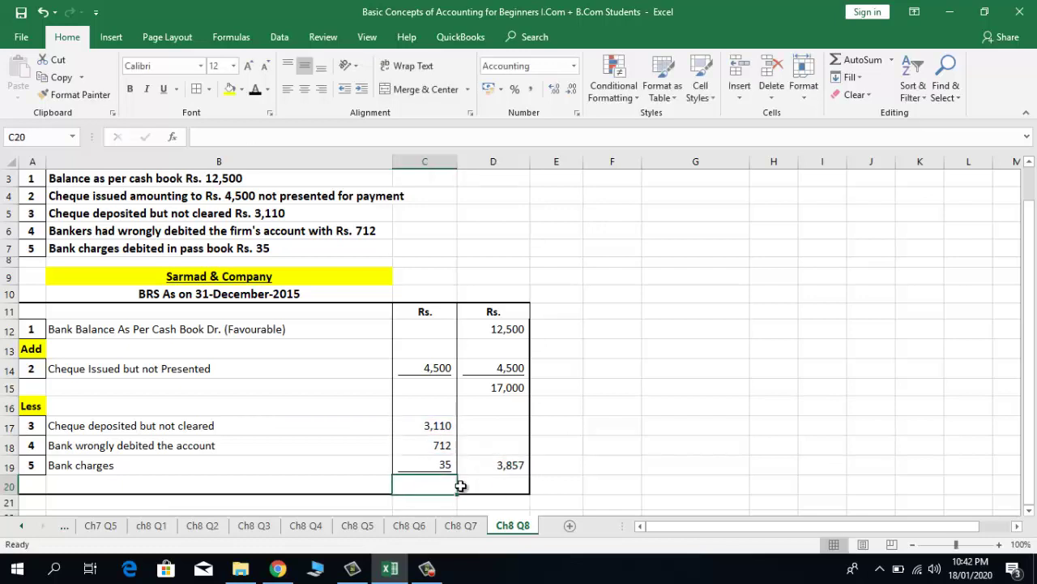
key("Left")
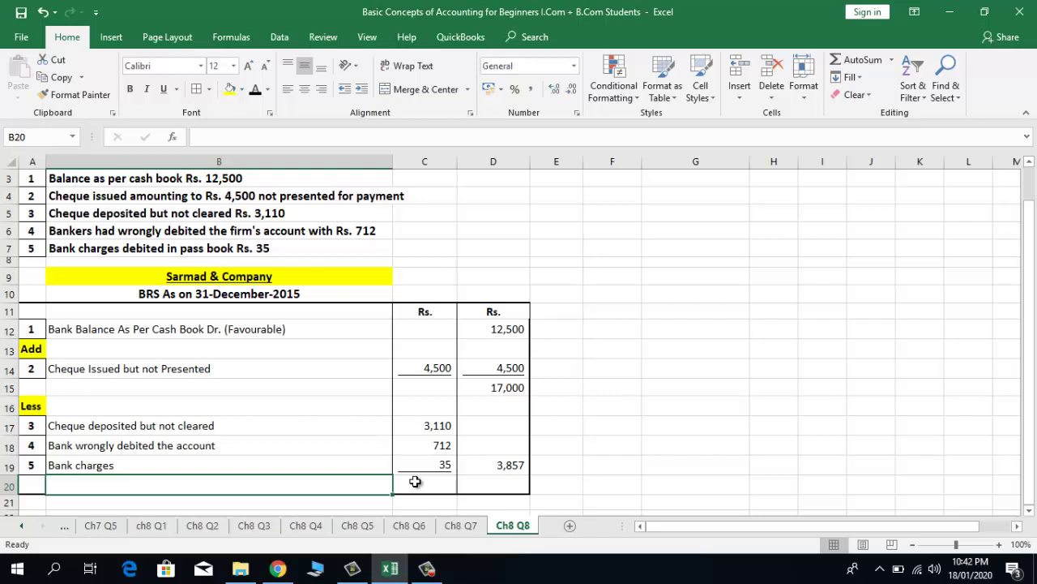
type("Ba")
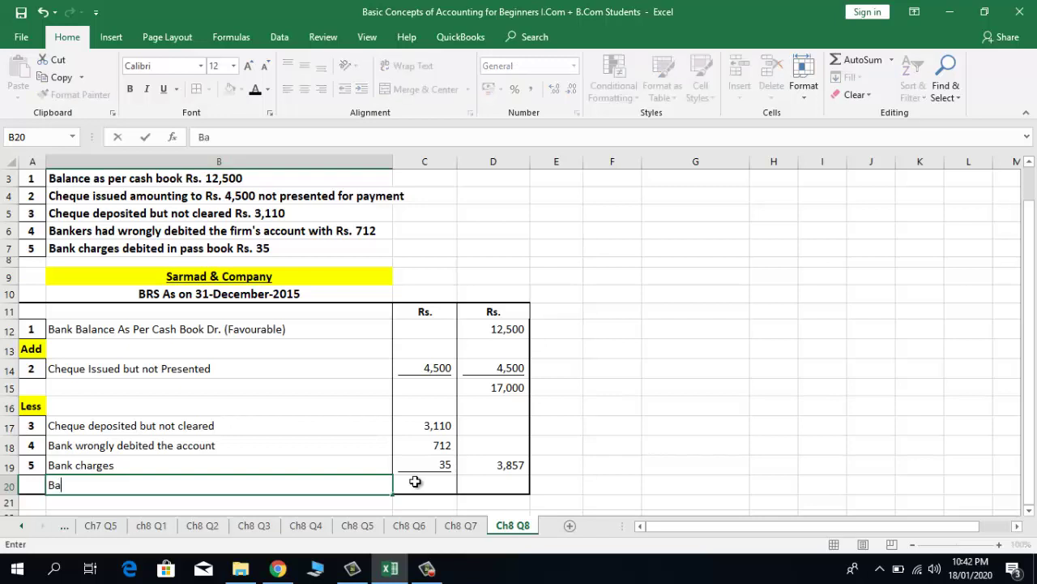
type("lance As Per Pass ")
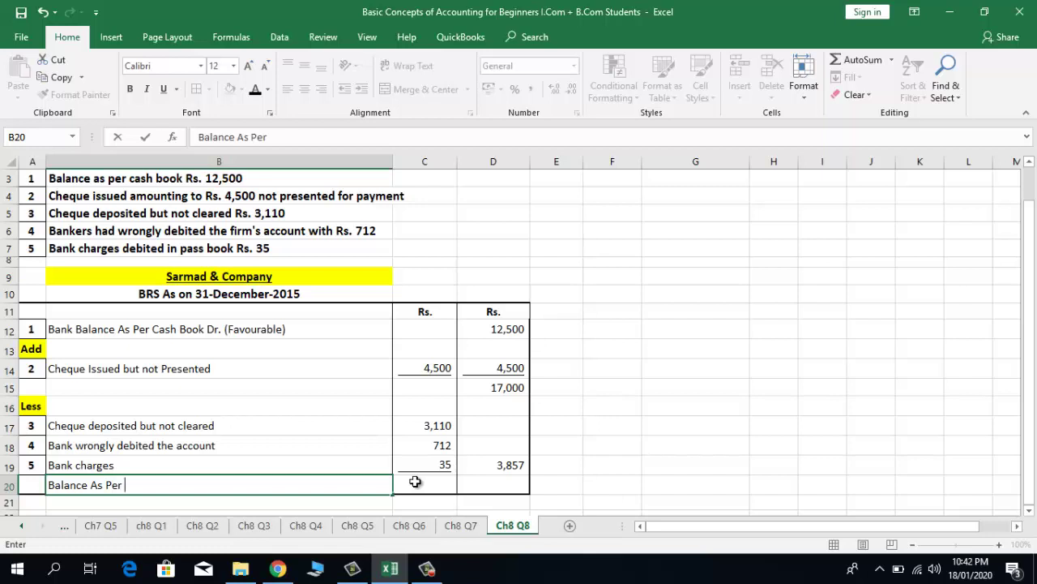
type("Book ")
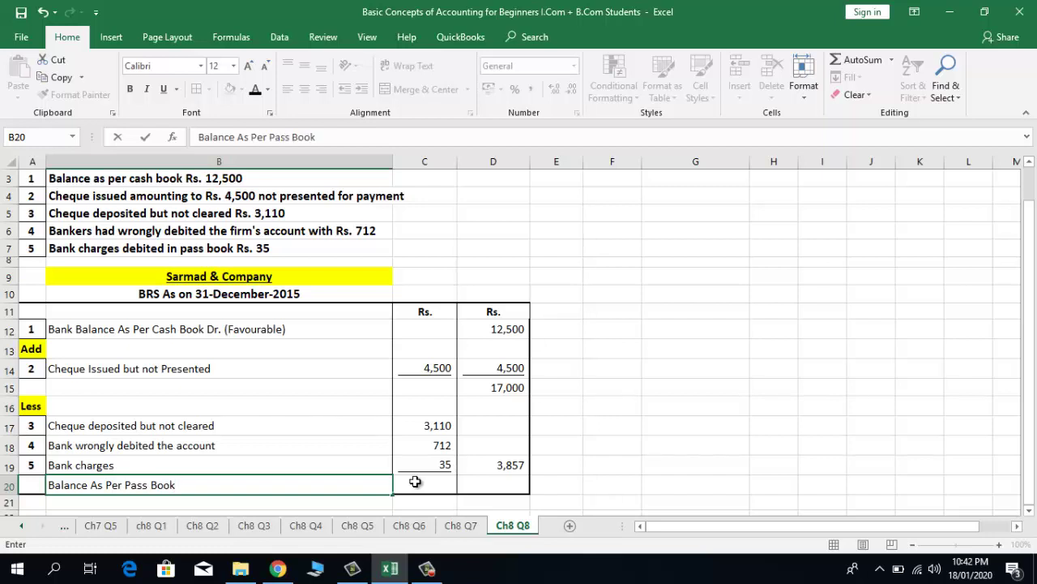
type("Cr.")
key("Return")
key("Up")
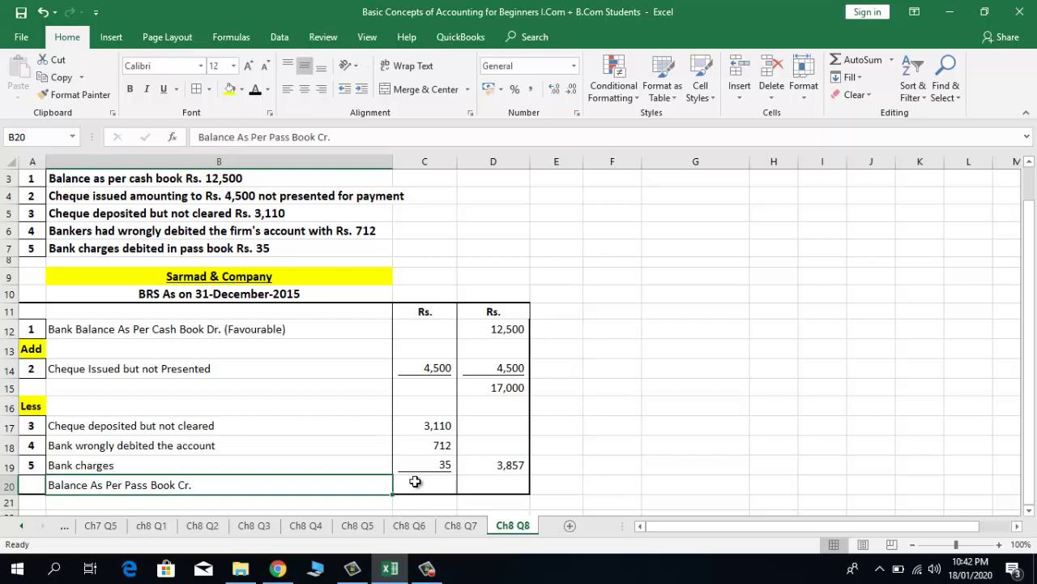
Underline the total of the Less amounts in cell D19.
left_click(415, 481)
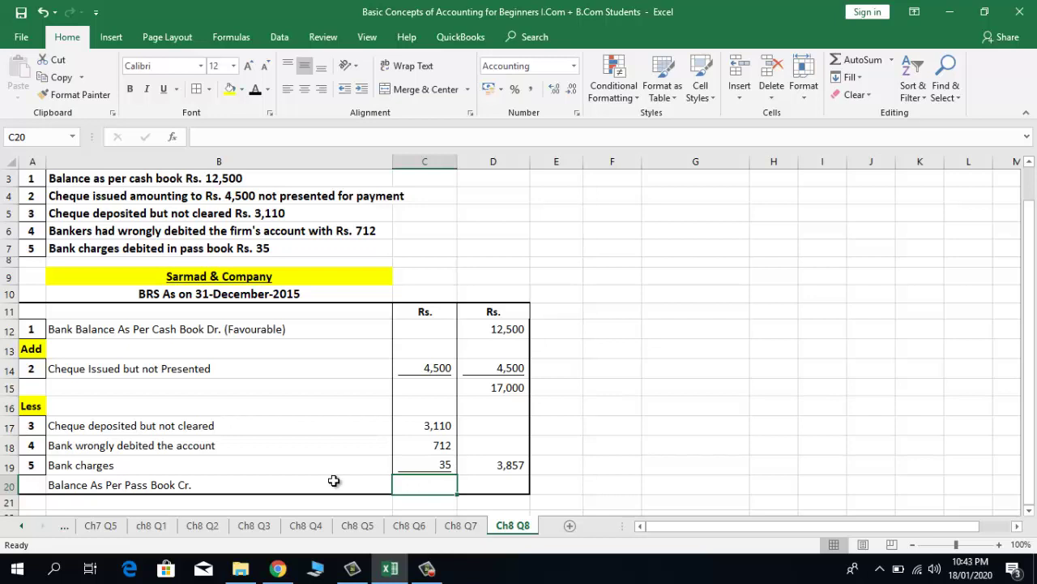
key("Right")
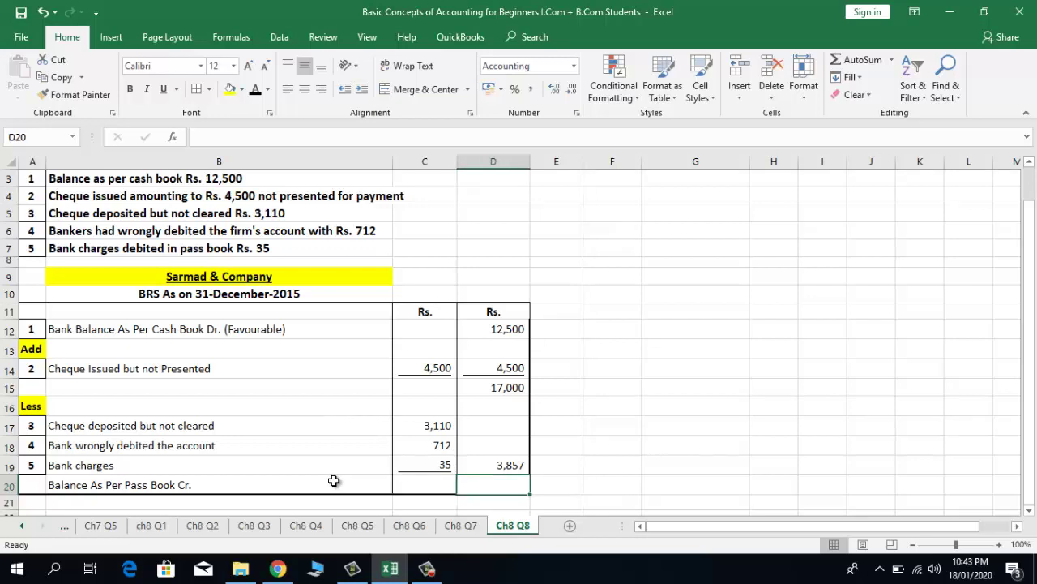
key("Up")
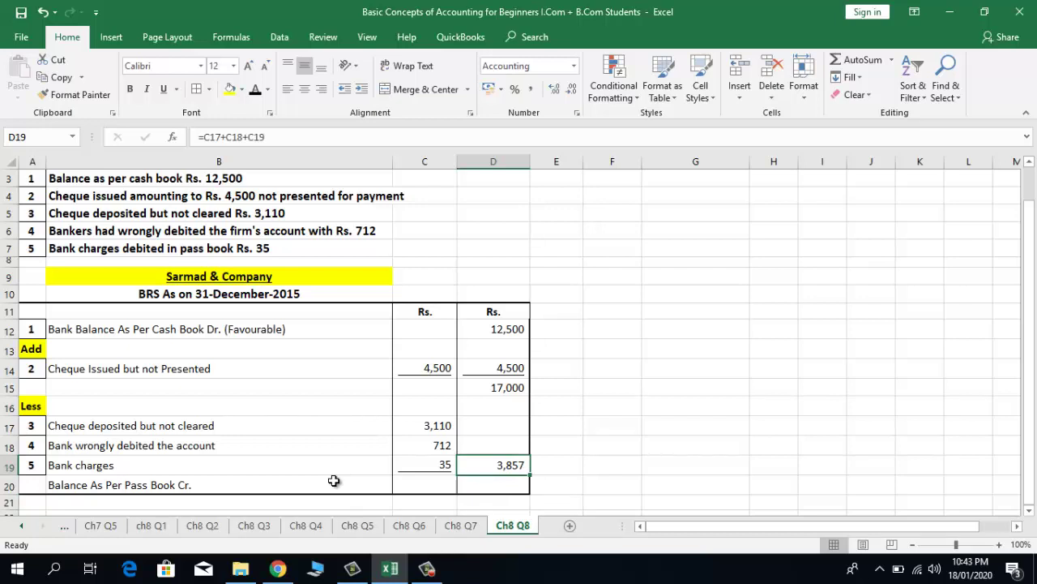
key("F2")
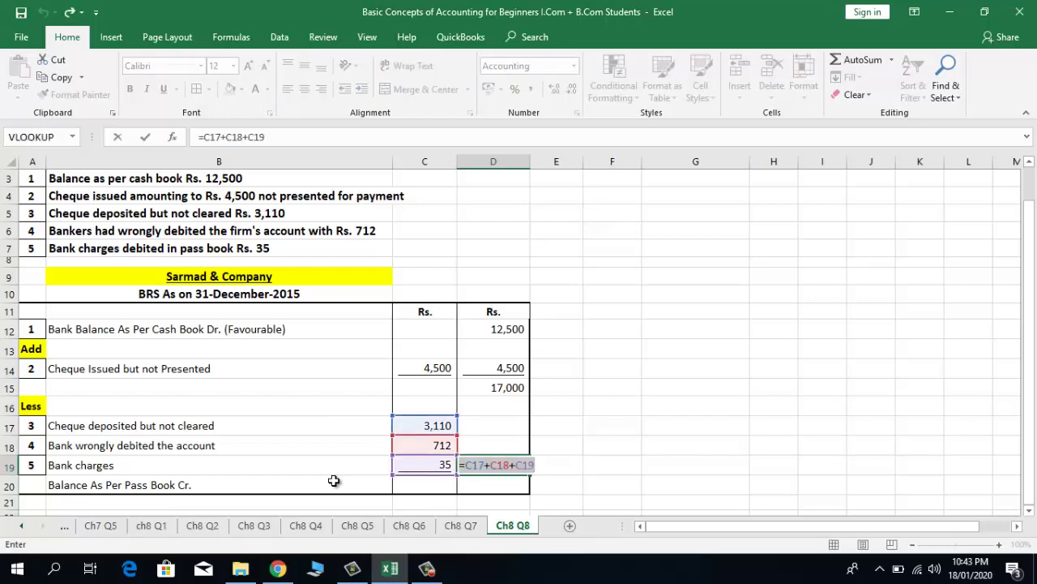
key("ctrl+Return")
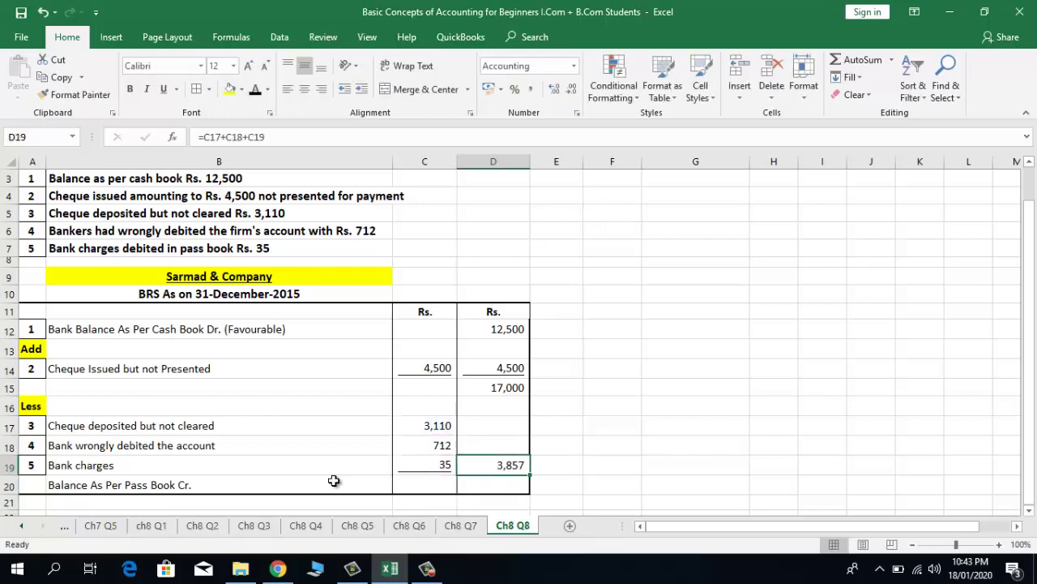
key("ctrl+u")
Calculate the balance as per pass book in cell D20 with the formula =D15-D19.
key("Down")
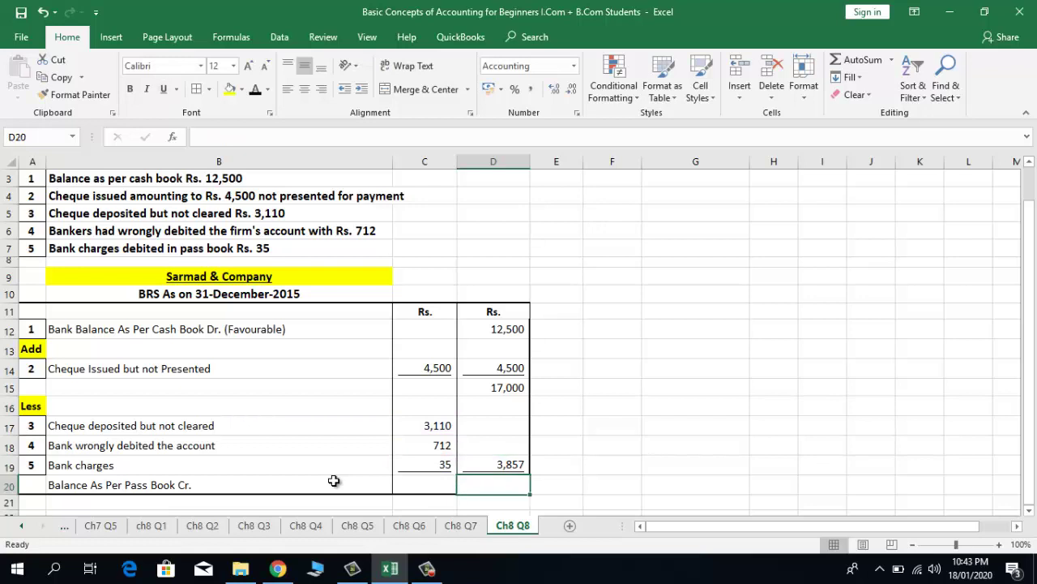
type("=")
key("Up")
key("Up")
key("Up")
key("Up")
key("Up")
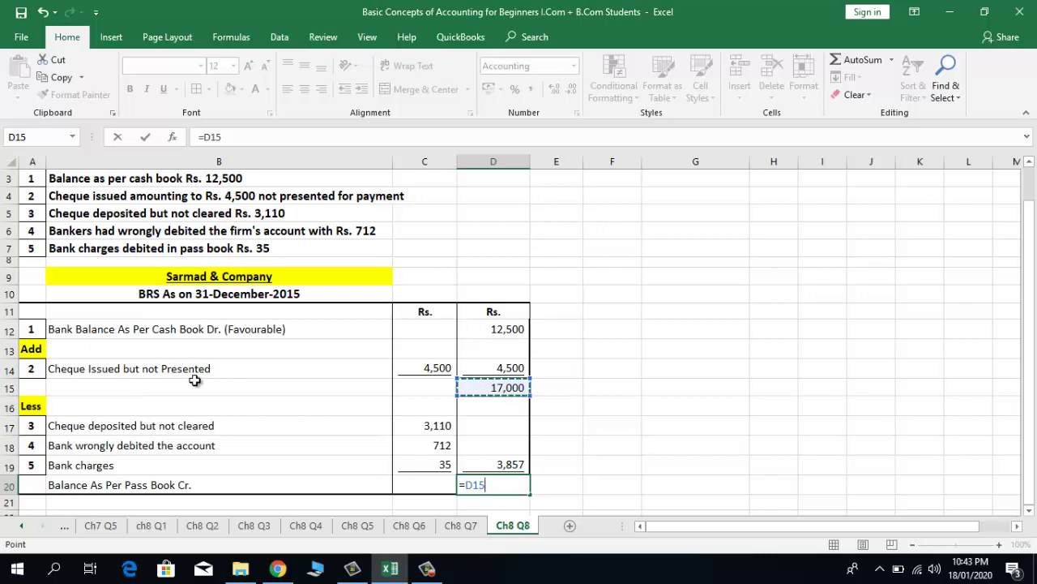
type("-")
left_click(474, 465)
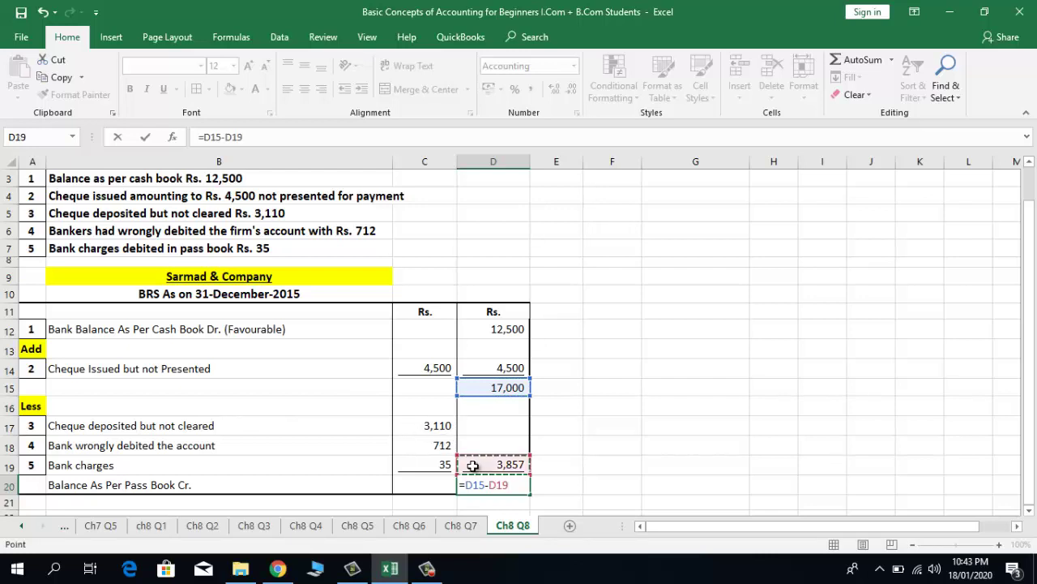
key("Return")
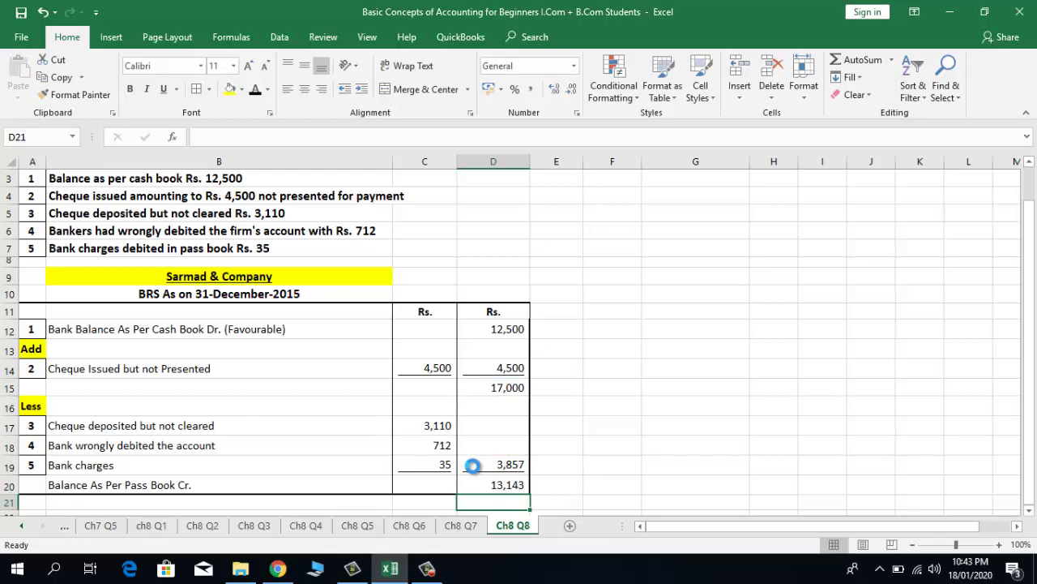
Make the pass book balance label in B20 and its amount in D20 bold with a yellow fill.
key("Up")
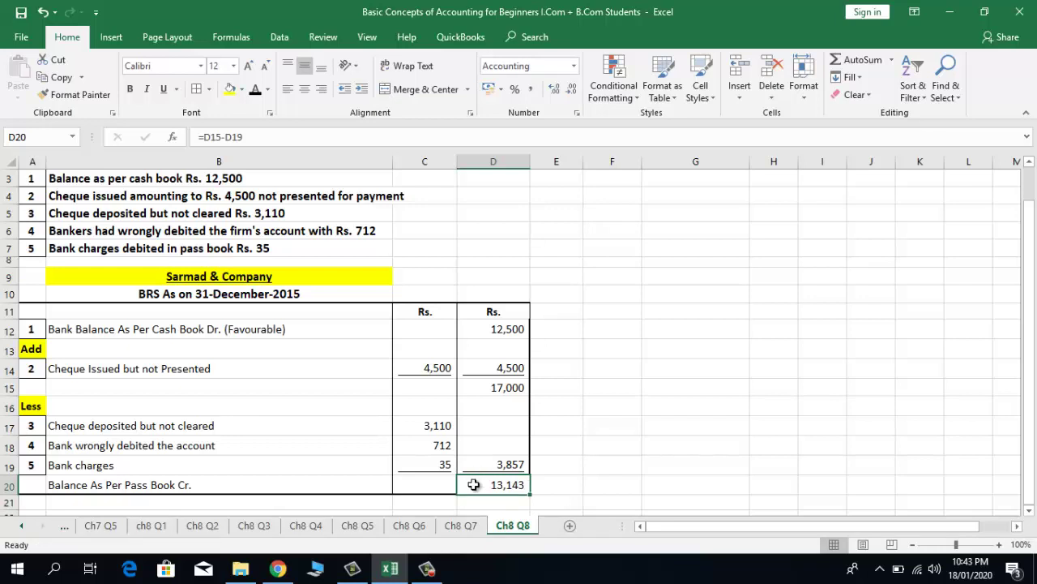
left_click(311, 482, "ctrl")
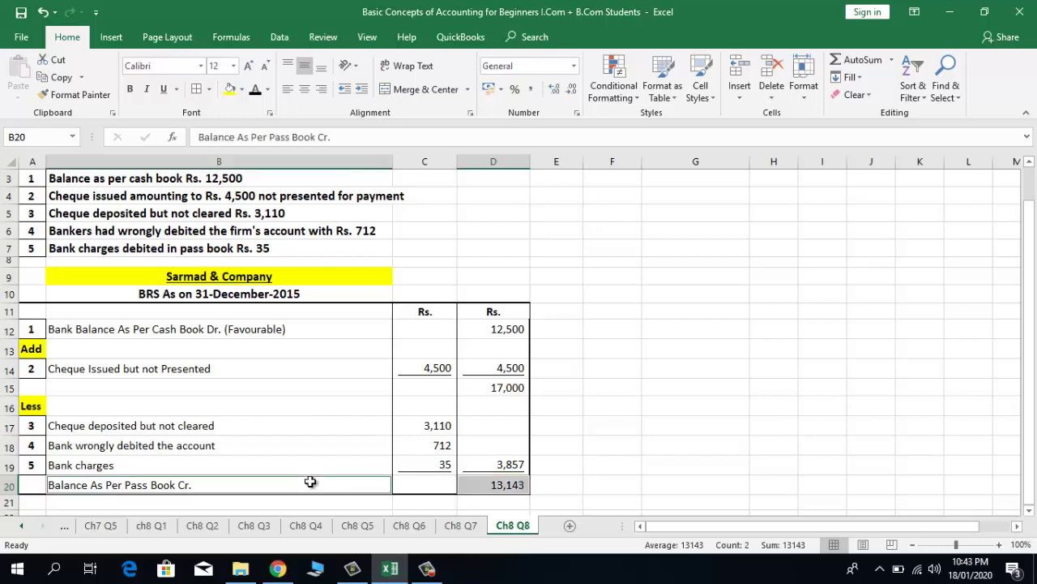
left_click(130, 88)
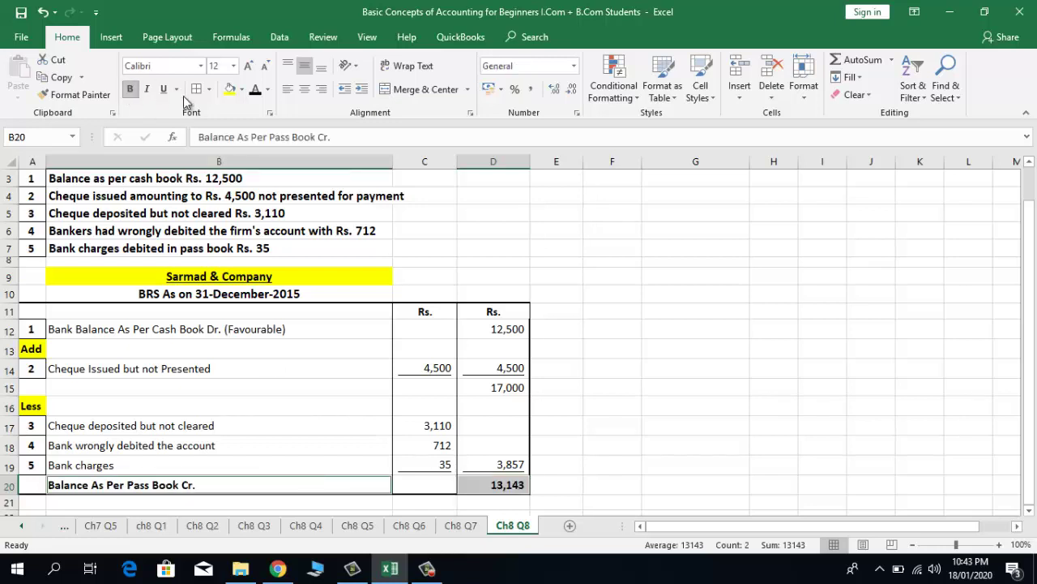
left_click(230, 89)
left_click(332, 384)
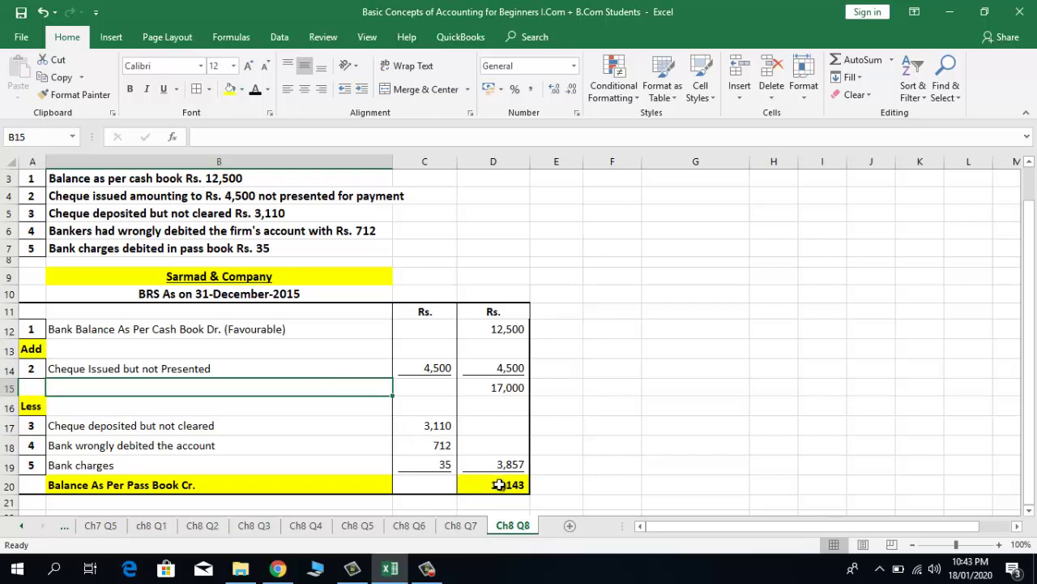
Review the cash book and pass book balance lines and the unpresented cheque entry, ending at the question heading in A1.
left_click(500, 484)
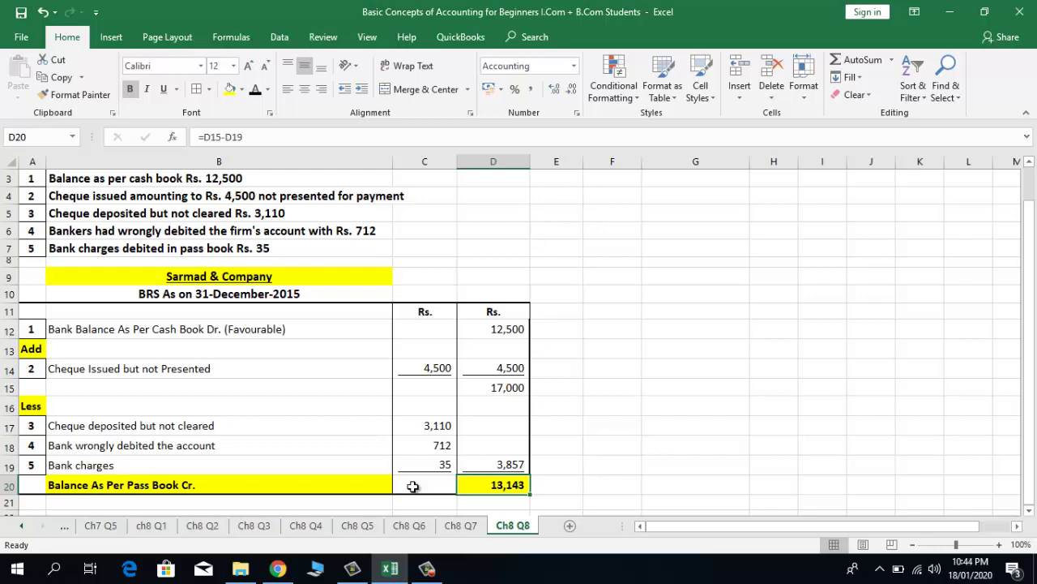
left_click(220, 329)
left_click(486, 329)
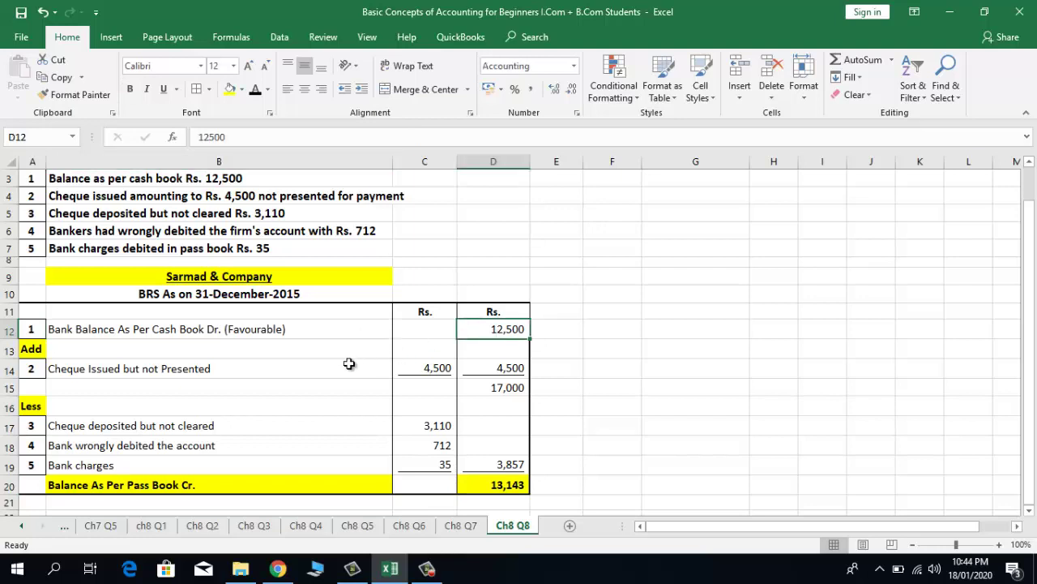
left_click(248, 324)
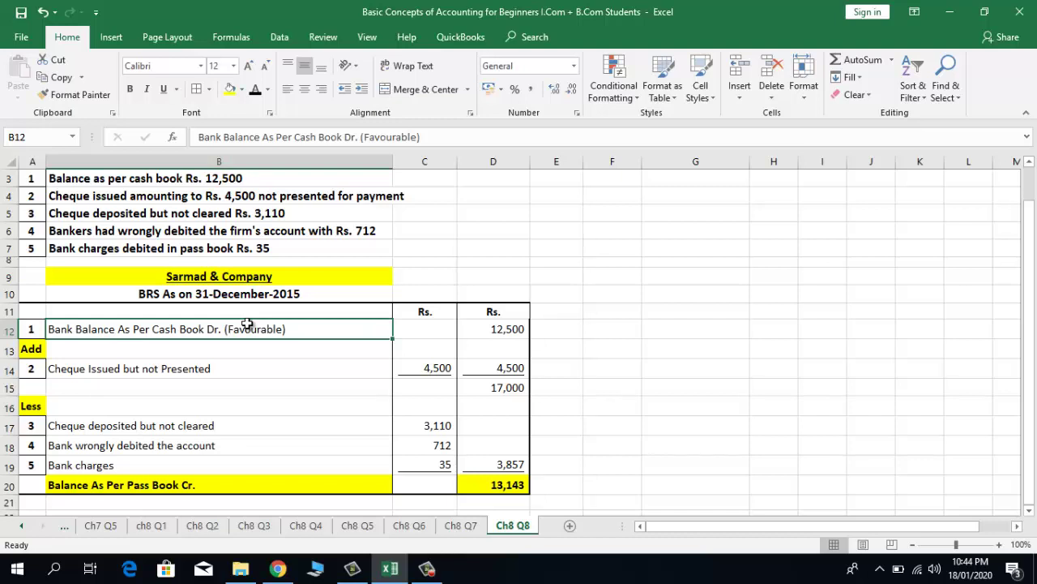
left_click(208, 486)
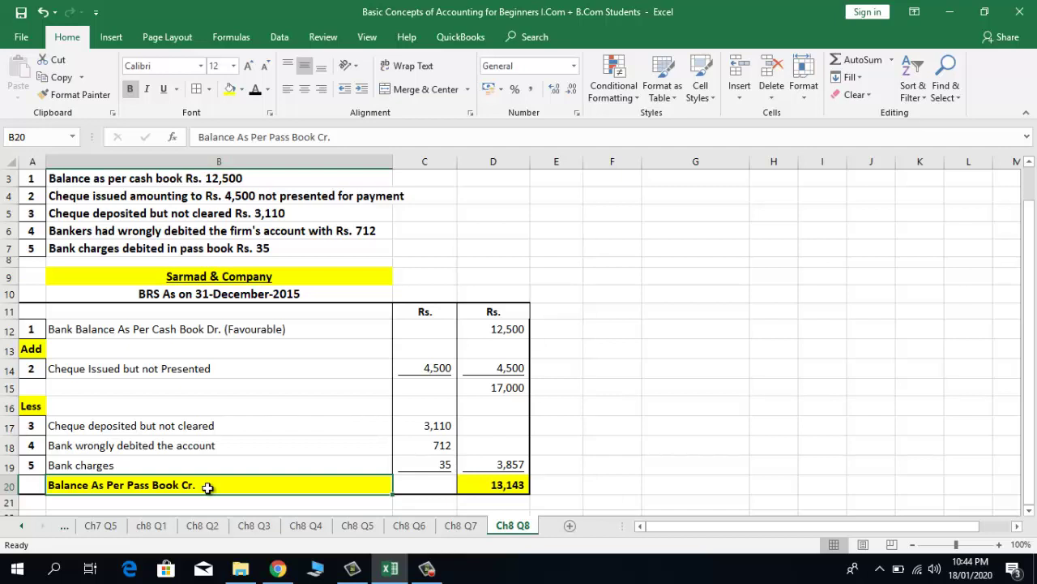
left_click(173, 372)
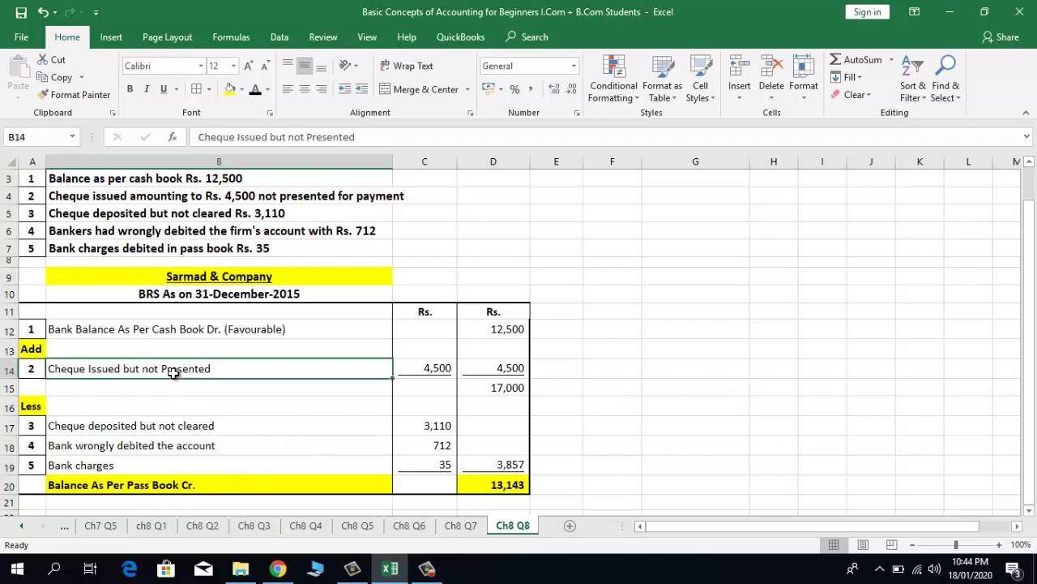
left_click(245, 391)
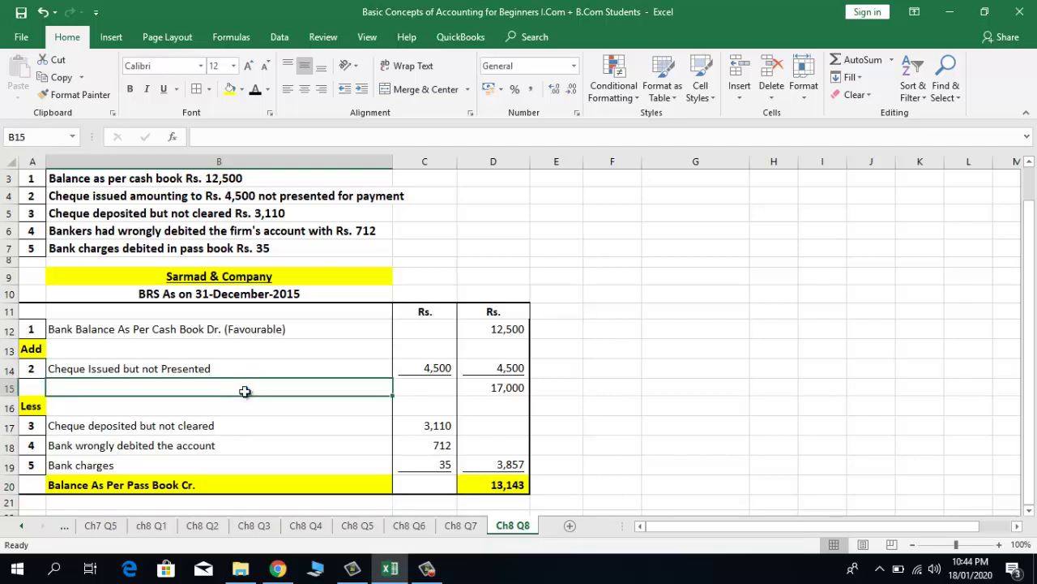
key("Up")
key("ctrl+Home")
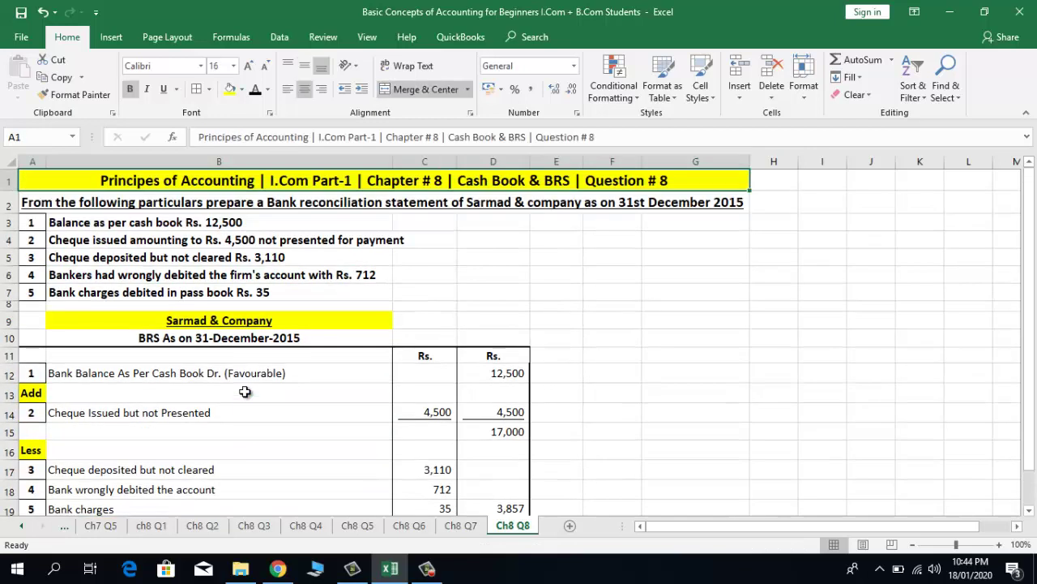